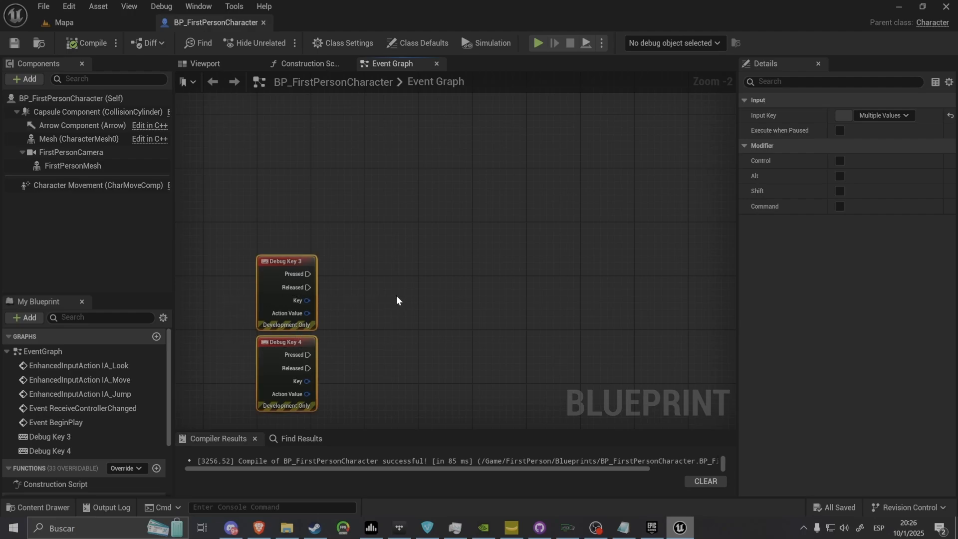
Add a Sky Scape Change Weather node triggered by Debug Key 3's Pressed output and align it with the event
{"action": "left_click_drag", "start_coordinate": [396, 295], "coordinate": [344, 274]}
{"action": "left_click", "coordinate": [334, 289]}
{"action": "scroll", "coordinate": [322, 280], "scroll_direction": "up", "scroll_amount": 2}
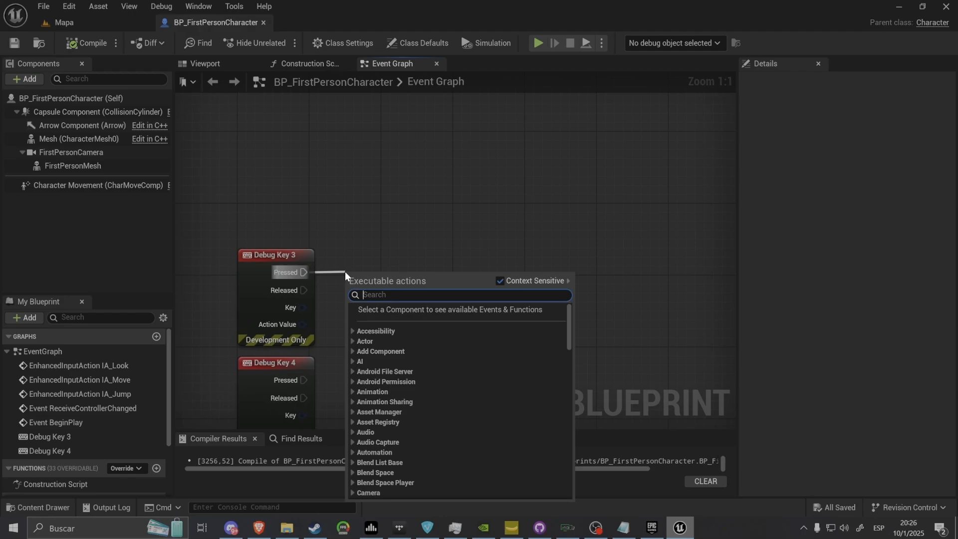
{"action": "type", "text": "skyscape"}
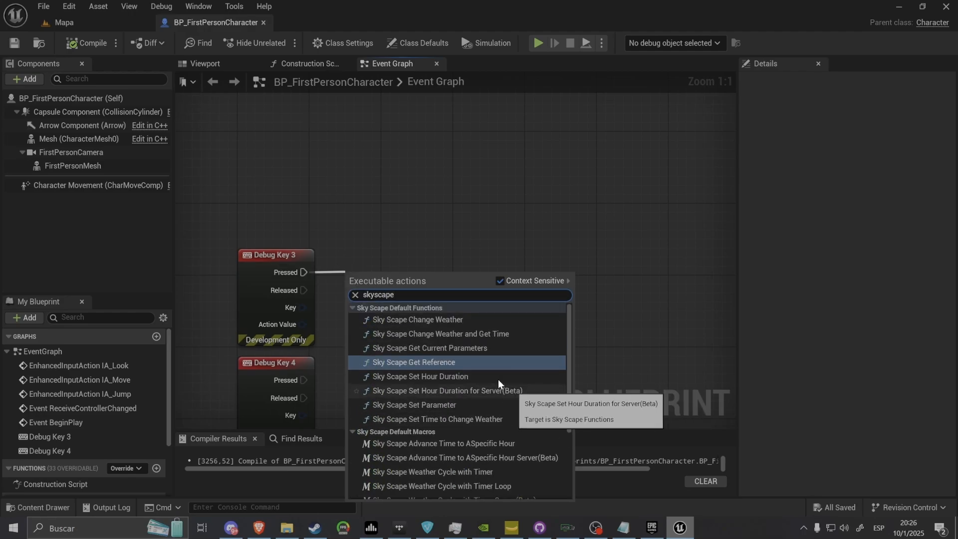
{"action": "left_click", "coordinate": [419, 319]}
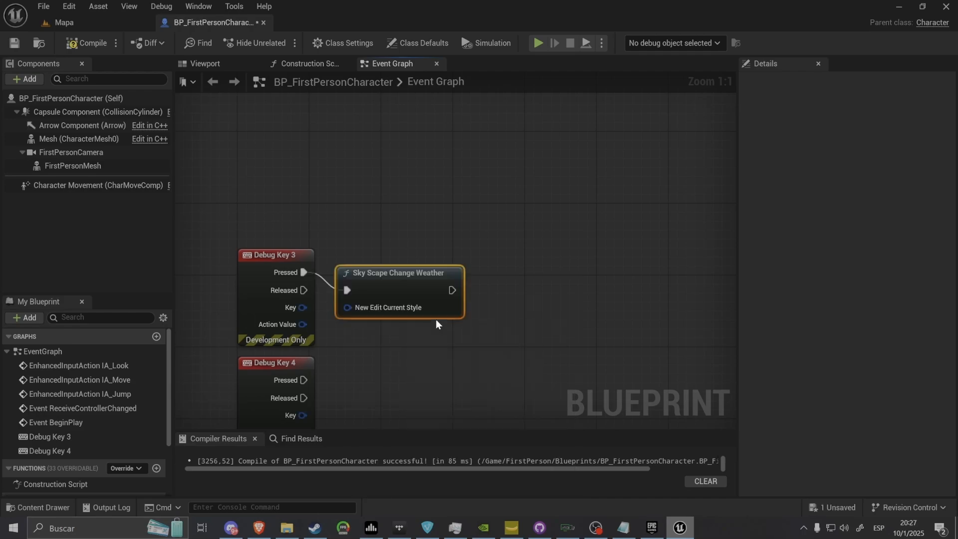
{"action": "left_click_drag", "start_coordinate": [420, 274], "coordinate": [465, 256]}
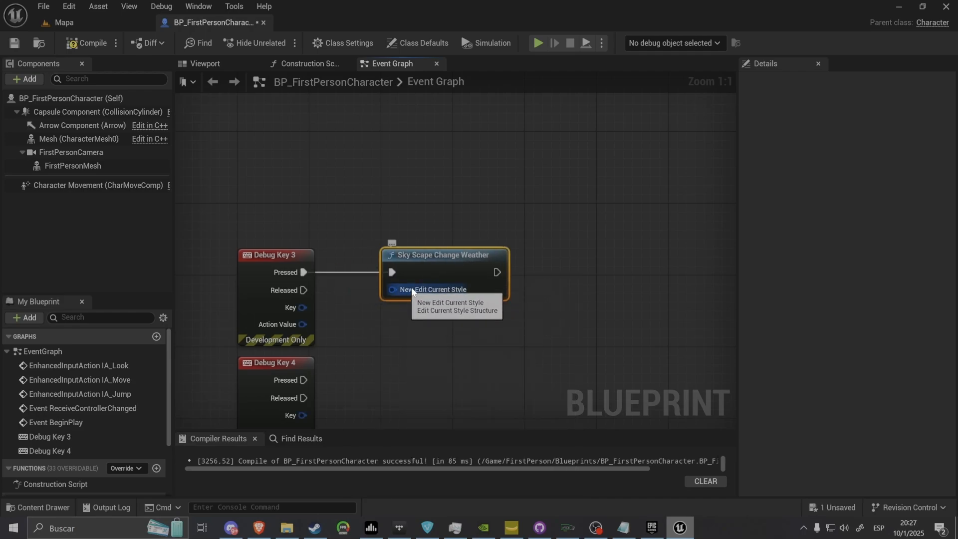
Promote the Sky Scape Change Weather node's New Edit Current Style input to a variable and compile the blueprint
{"action": "left_click_drag", "start_coordinate": [412, 293], "coordinate": [360, 319]}
{"action": "left_click", "coordinate": [389, 162]}
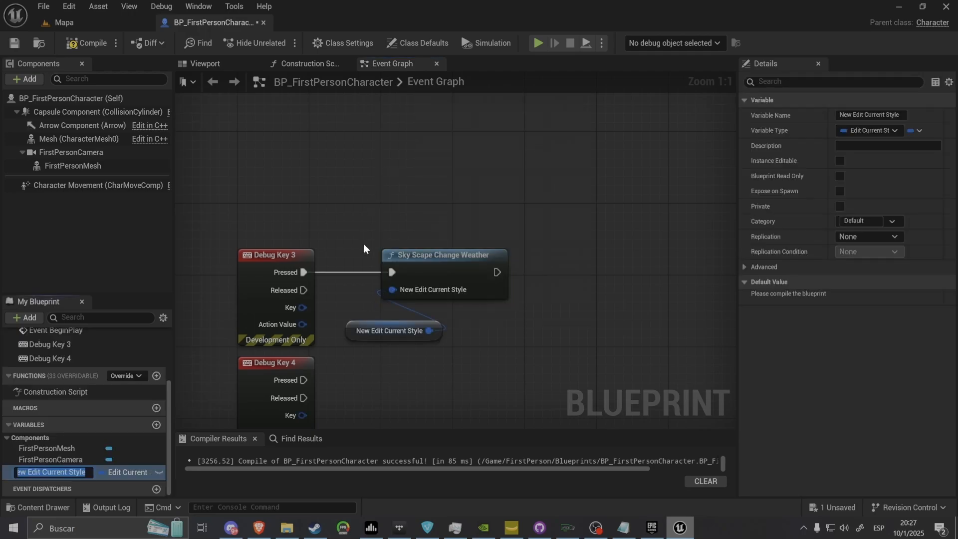
{"action": "left_click", "coordinate": [83, 46]}
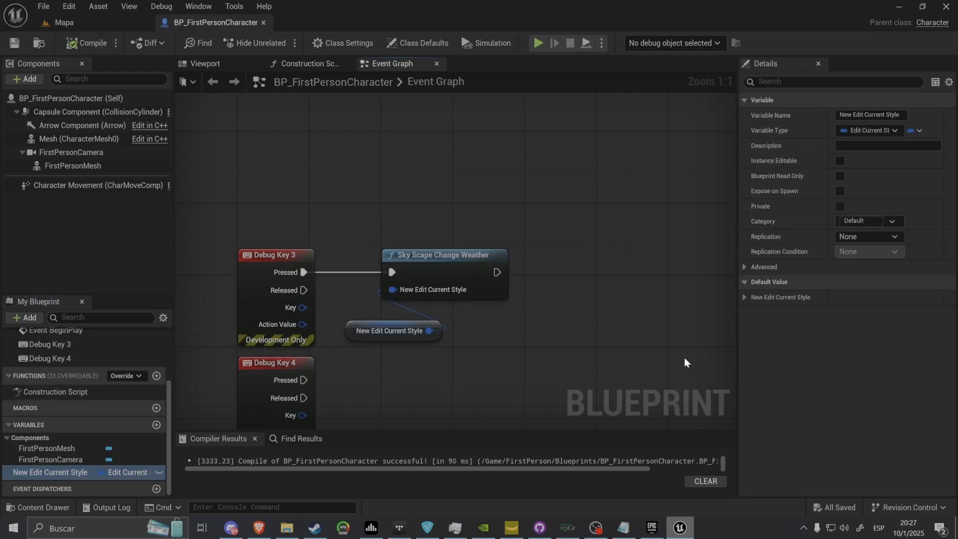
Set the Fog Preset to High in the New Edit Current Style variable's default value
{"action": "left_click", "coordinate": [744, 298]}
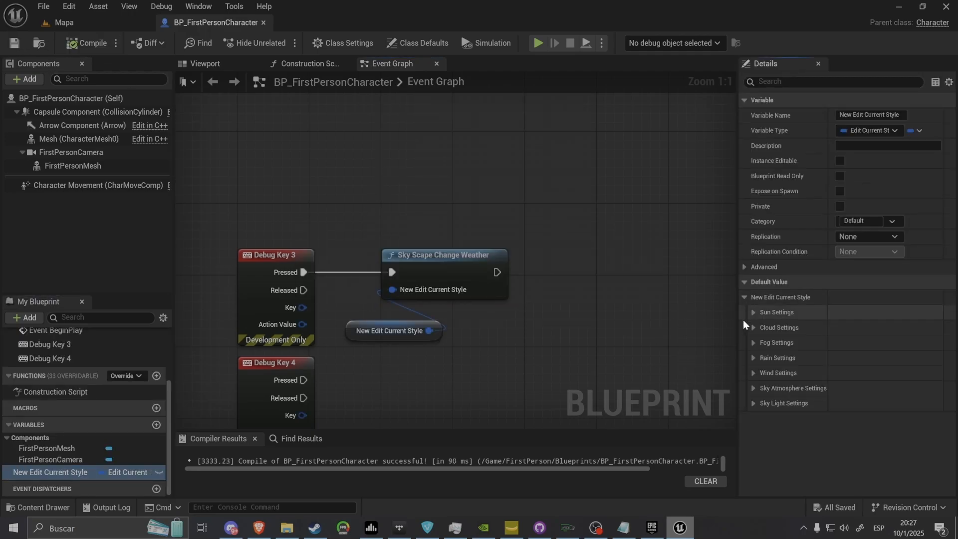
{"action": "left_click", "coordinate": [752, 357]}
{"action": "left_click", "coordinate": [753, 358]}
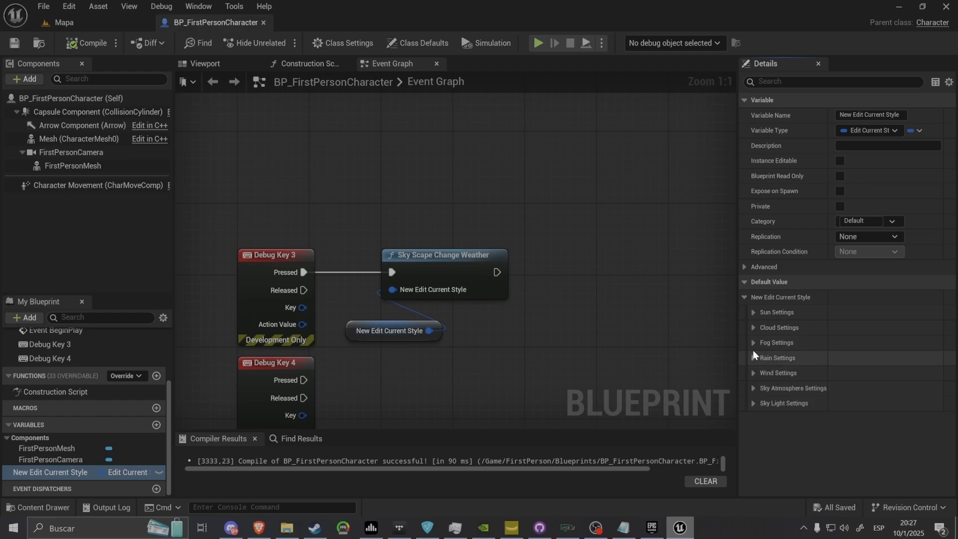
{"action": "left_click", "coordinate": [753, 343]}
{"action": "left_click", "coordinate": [852, 372]}
{"action": "left_click", "coordinate": [854, 402]}
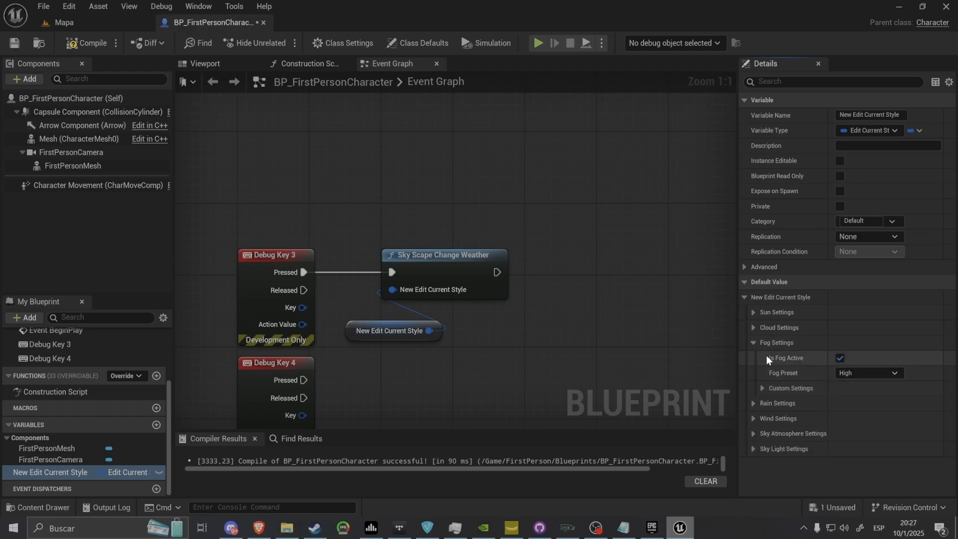
{"action": "left_click", "coordinate": [753, 342]}
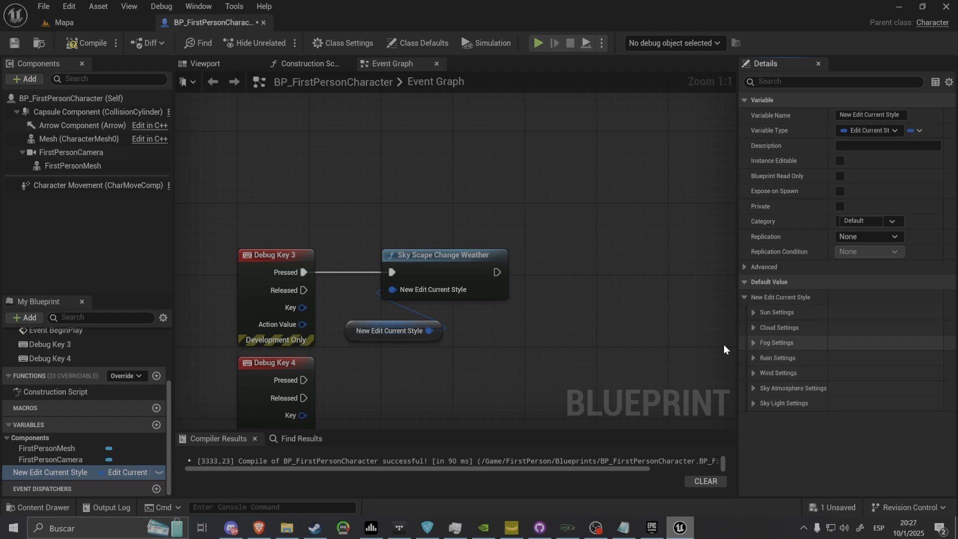
Duplicate the Sky Scape Change Weather node, connect it to Debug Key 4's Pressed output, and save and compile the blueprint
{"action": "left_click_drag", "start_coordinate": [566, 275], "coordinate": [409, 290]}
{"action": "key", "text": "ctrl+c"}
{"action": "key", "text": "ctrl+v"}
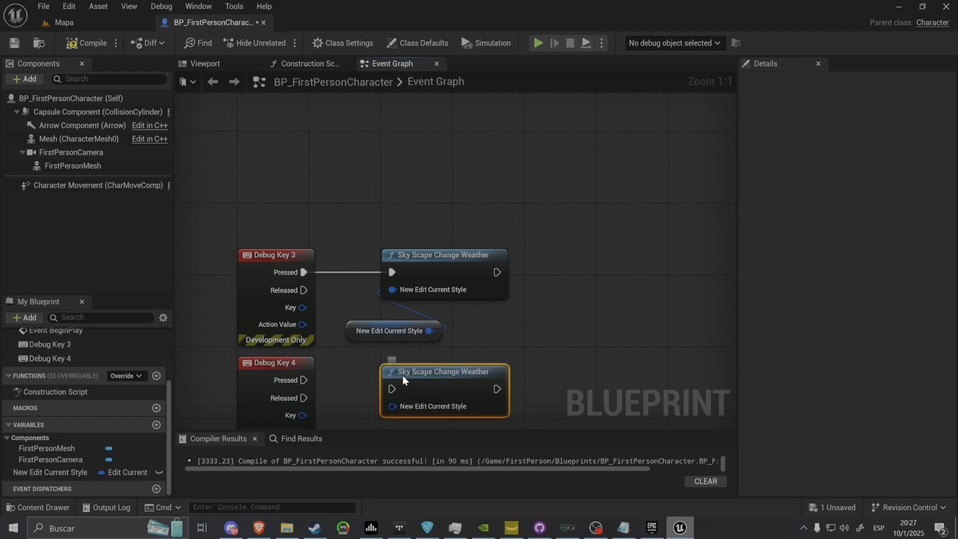
{"action": "left_click_drag", "start_coordinate": [392, 379], "coordinate": [303, 379]}
{"action": "left_click", "coordinate": [419, 349]}
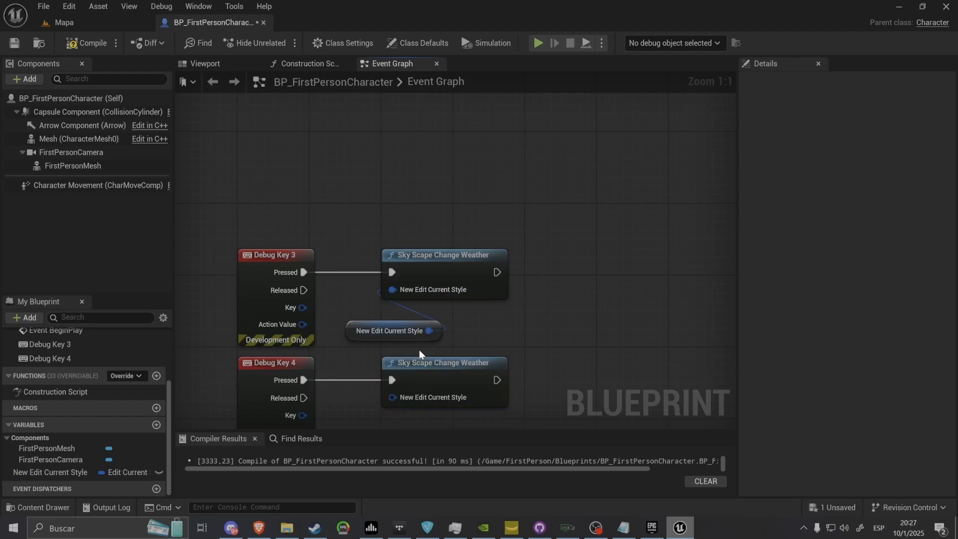
{"action": "left_click", "coordinate": [15, 41]}
{"action": "left_click", "coordinate": [68, 42]}
Set the Cloud Preset to High in the New Edit Current Style variable's default value
{"action": "right_click_drag", "start_coordinate": [389, 257], "coordinate": [383, 193]}
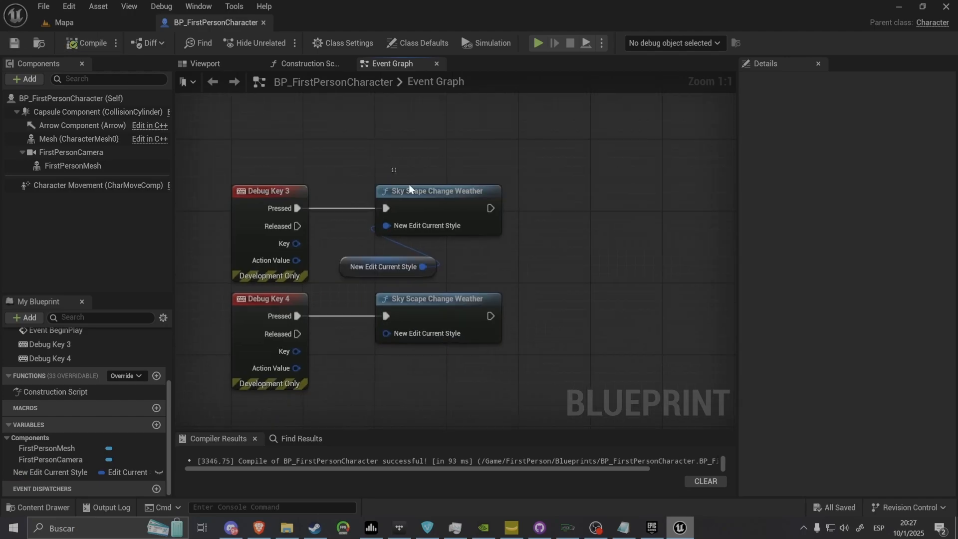
{"action": "left_click", "coordinate": [432, 204]}
{"action": "left_click", "coordinate": [495, 268]}
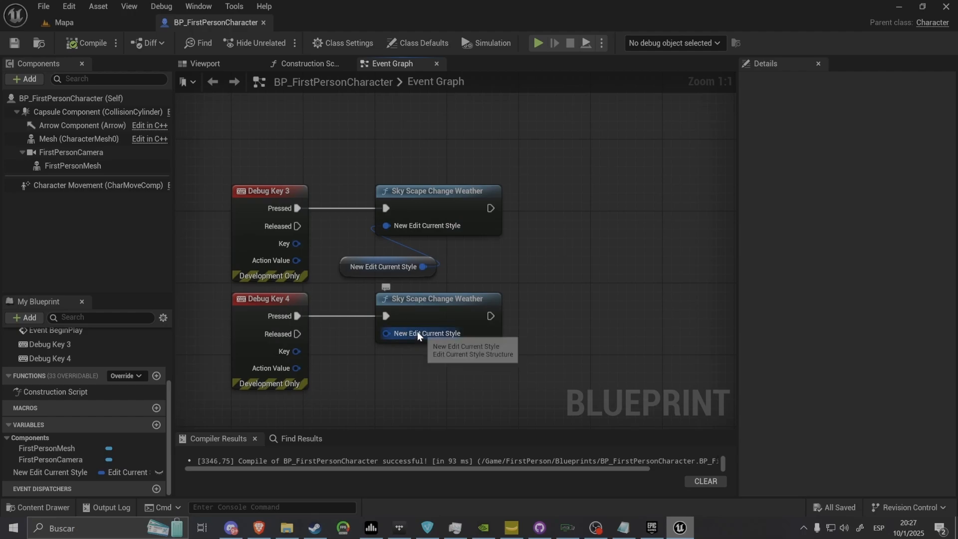
{"action": "left_click", "coordinate": [375, 269]}
{"action": "left_click", "coordinate": [745, 297]}
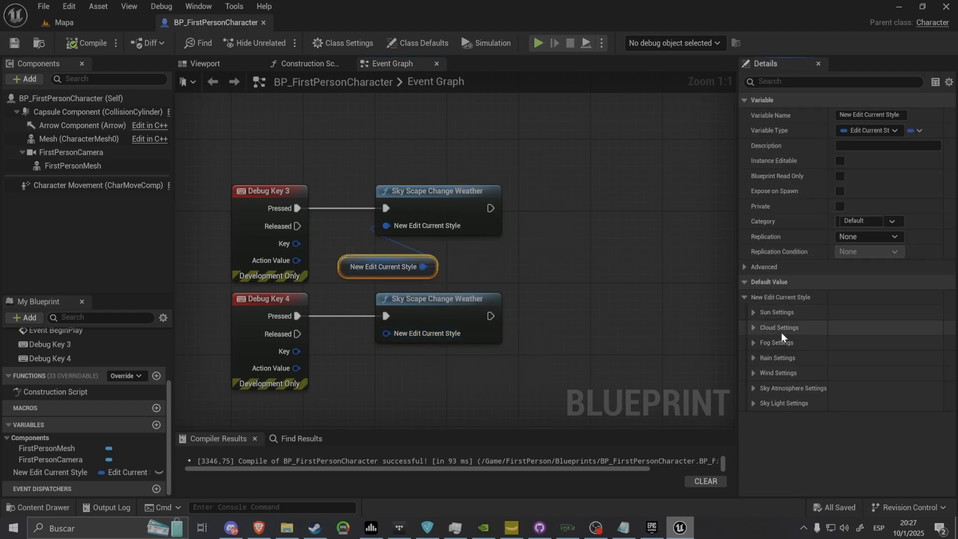
{"action": "left_click", "coordinate": [753, 327]}
{"action": "left_click", "coordinate": [873, 359]}
{"action": "left_click", "coordinate": [866, 389]}
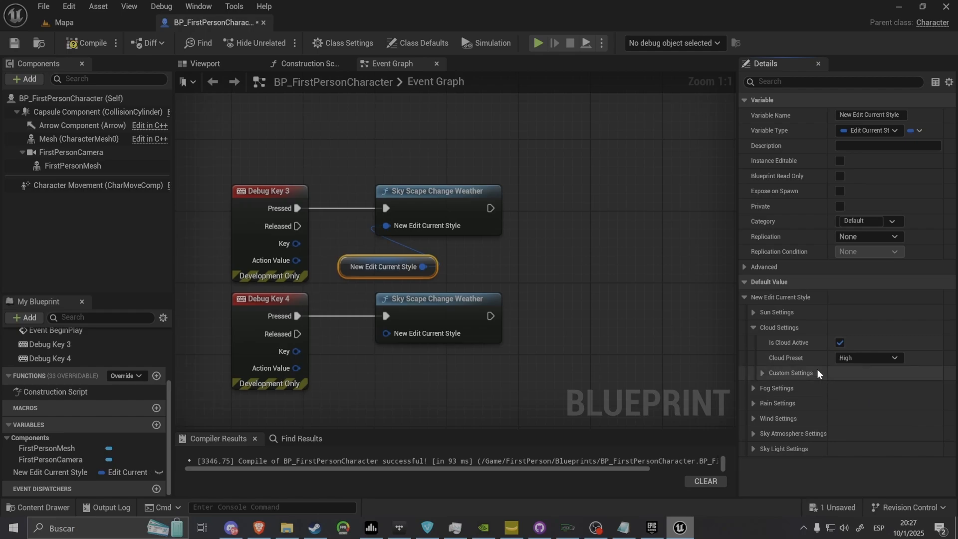
Set the Sun Preset to Medium in the New Edit Current Style variable's default value
{"action": "left_click", "coordinate": [756, 311]}
{"action": "left_click", "coordinate": [870, 343]}
{"action": "left_click", "coordinate": [862, 364]}
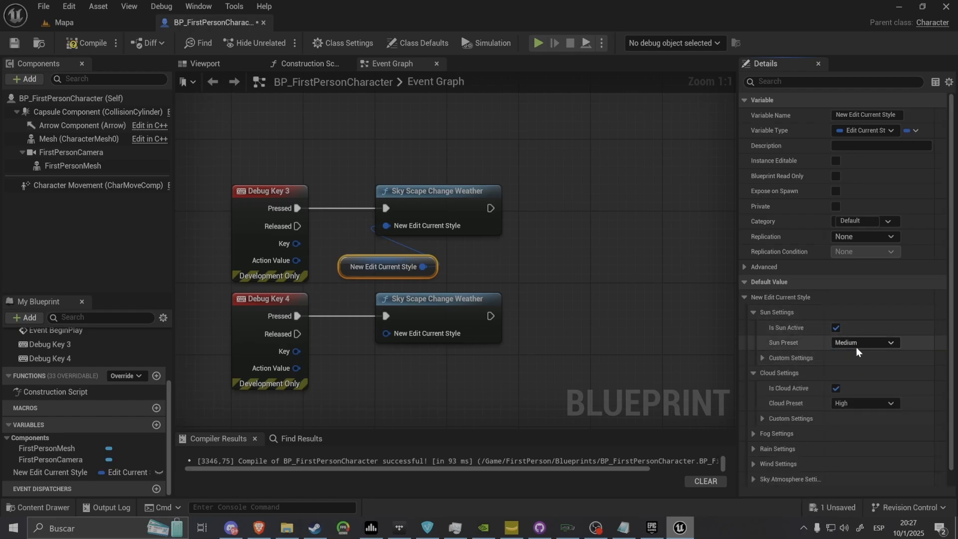
{"action": "left_click", "coordinate": [755, 312]}
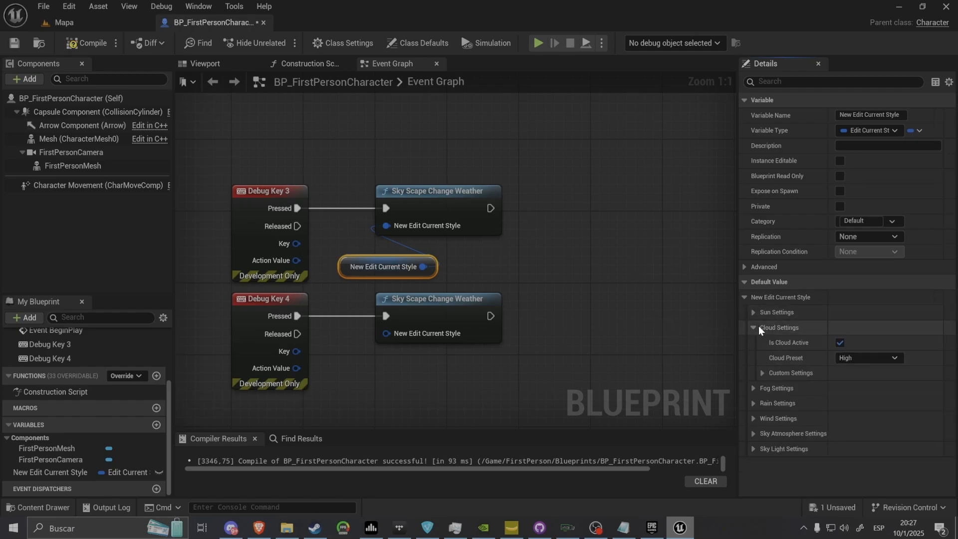
{"action": "left_click", "coordinate": [753, 327]}
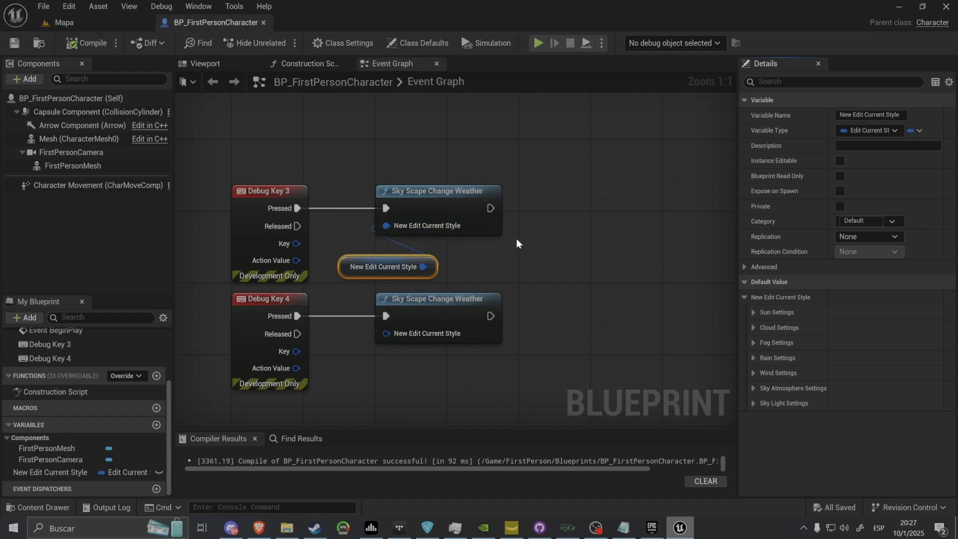
{"action": "left_click_drag", "start_coordinate": [543, 148], "coordinate": [162, 335]}
{"action": "left_click", "coordinate": [355, 331]}
{"action": "right_click_drag", "start_coordinate": [357, 329], "coordinate": [190, 362]}
{"action": "right_click_drag", "start_coordinate": [596, 289], "coordinate": [545, 261]}
{"action": "left_click_drag", "start_coordinate": [595, 286], "coordinate": [229, 169]}
{"action": "left_click", "coordinate": [229, 168]}
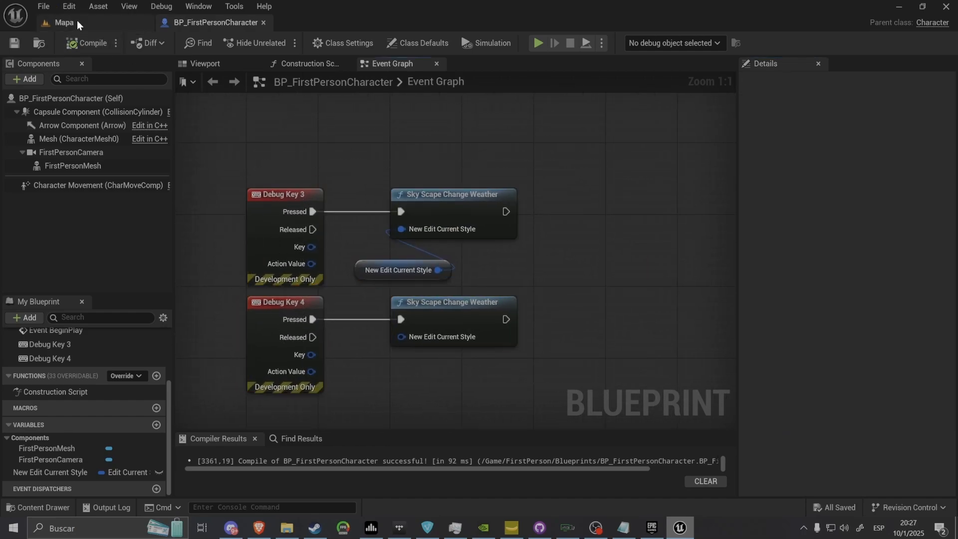
Play-test the weather transitions in the Mapa level while inspecting SkyScapeV2's Sun Configuration
{"action": "left_click", "coordinate": [79, 25]}
{"action": "left_click", "coordinate": [278, 42]}
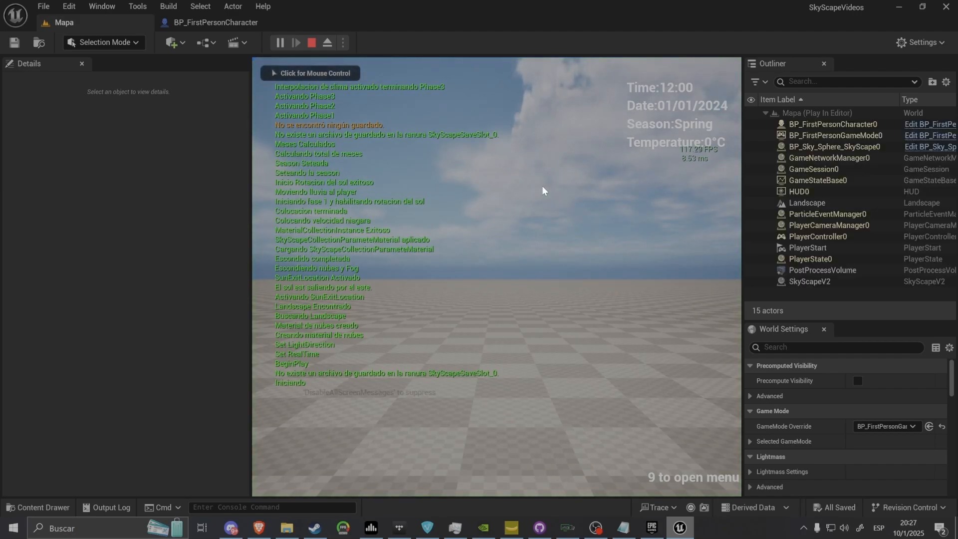
{"action": "left_click", "coordinate": [788, 282]}
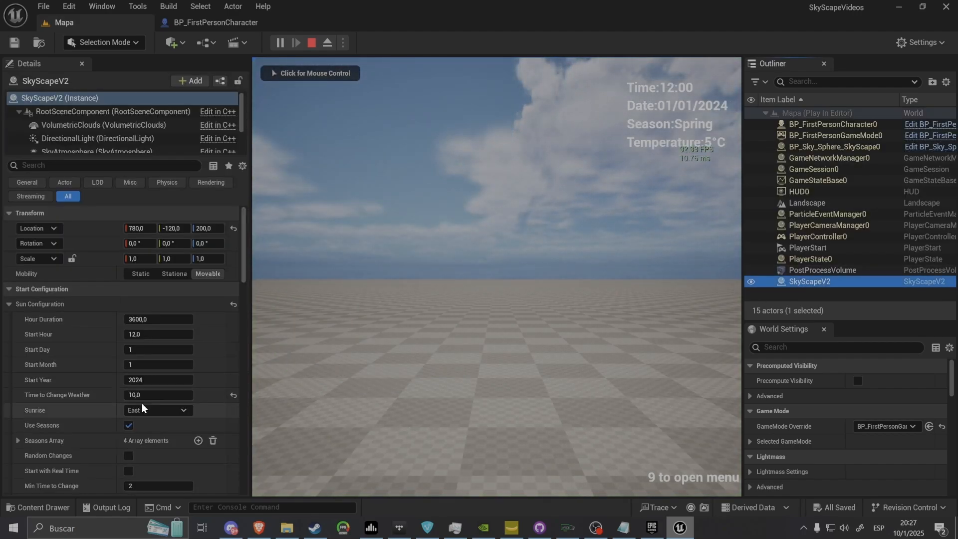
{"action": "left_click", "coordinate": [513, 300]}
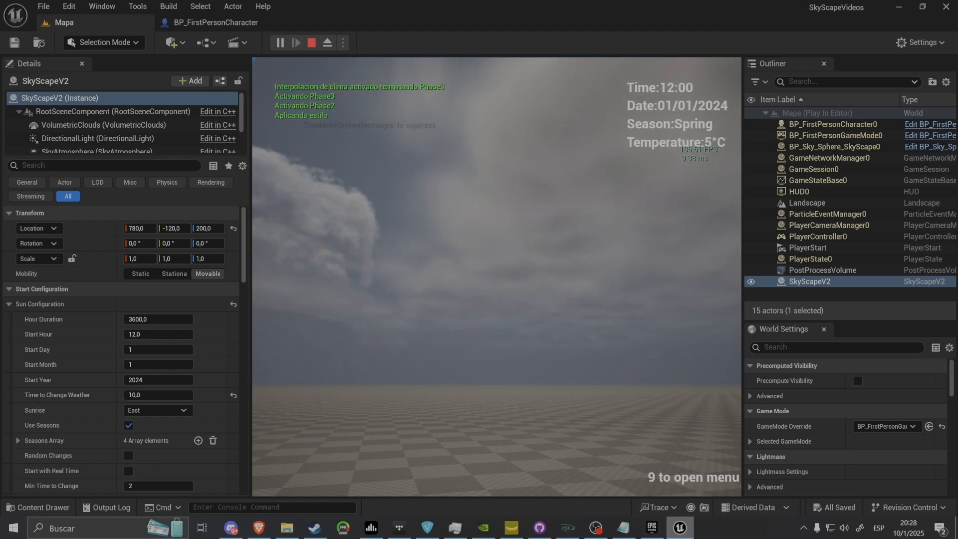
{"action": "key", "text": "shift+F1"}
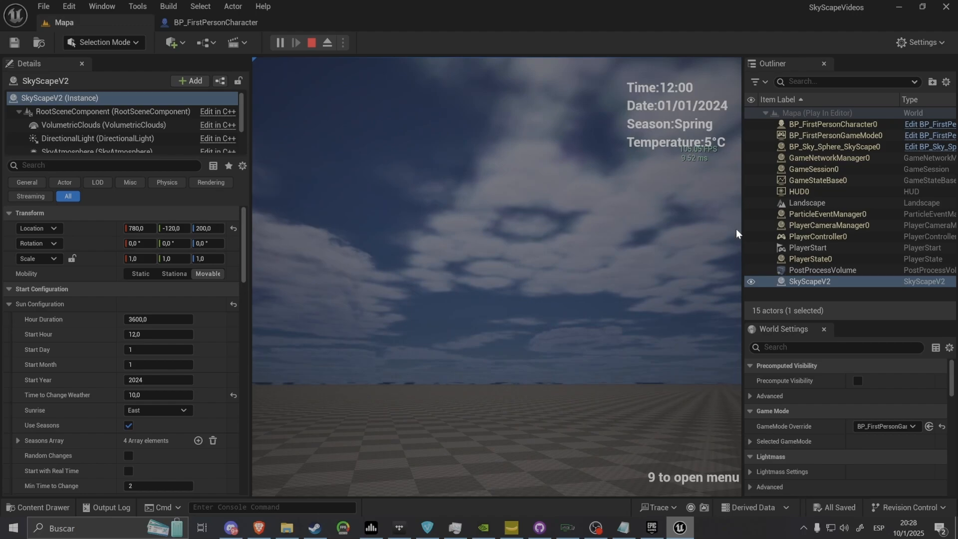
{"action": "left_click", "coordinate": [496, 223]}
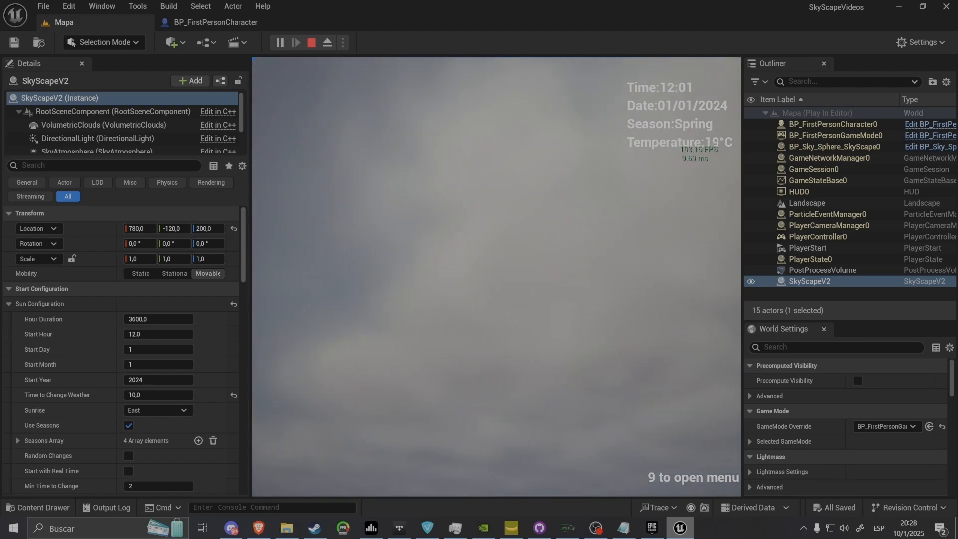
{"action": "key", "text": "Escape"}
In BP_FirstPersonCharacter, add a Print String node after Debug Key 3's Change Weather node with the text 3
{"action": "left_click", "coordinate": [215, 22]}
{"action": "left_click_drag", "start_coordinate": [506, 211], "coordinate": [577, 210]}
{"action": "type", "text": "print s"}
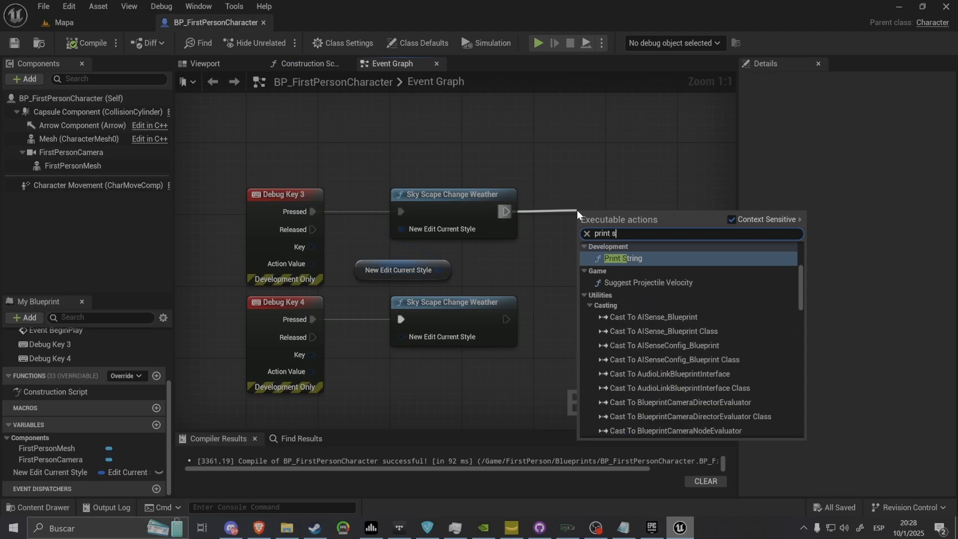
{"action": "key", "text": "Return"}
{"action": "left_click", "coordinate": [609, 230]}
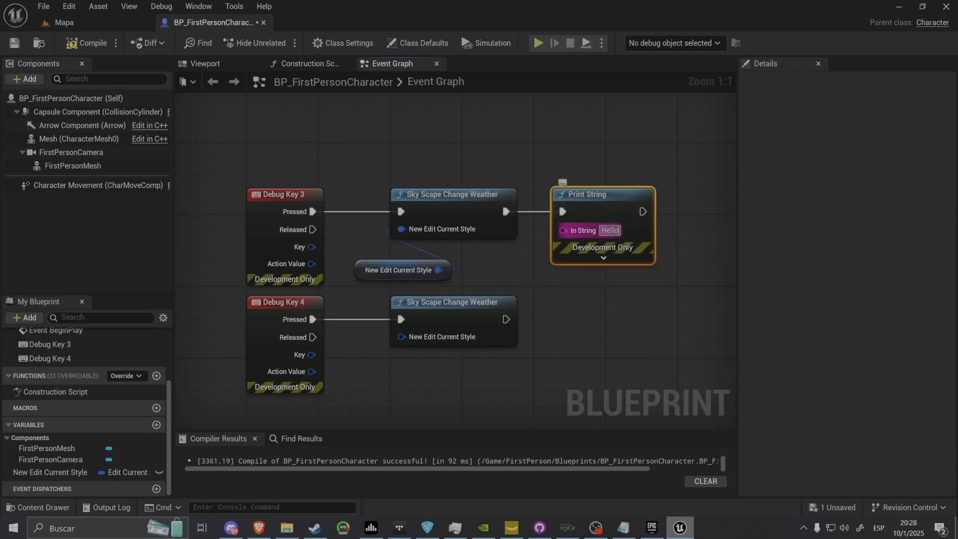
{"action": "type", "text": "3"}
{"action": "key", "text": "Return"}
Duplicate the Print String node after Debug Key 4's Change Weather node, set its text to 4, and save the blueprint
{"action": "key", "text": "ctrl+c"}
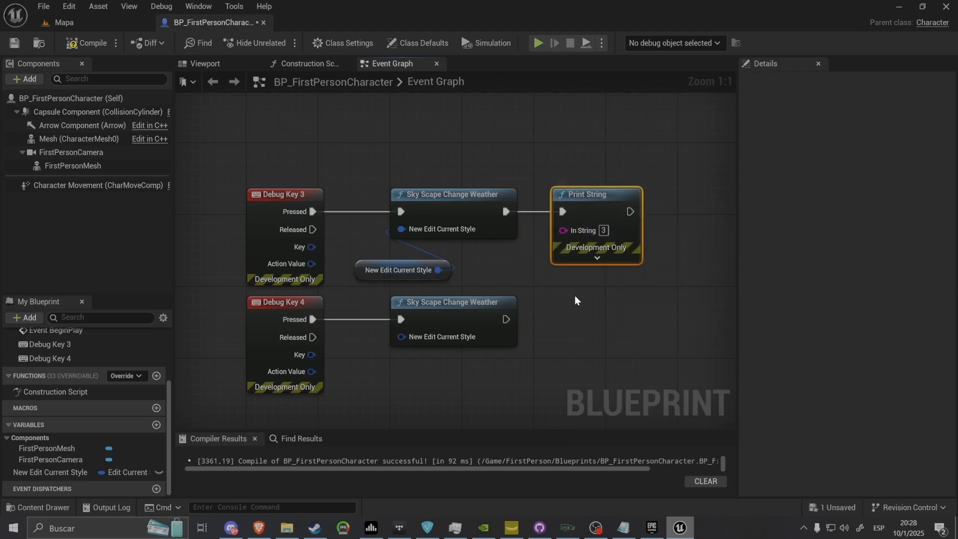
{"action": "key", "text": "ctrl+v"}
{"action": "left_click_drag", "start_coordinate": [506, 319], "coordinate": [562, 320]}
{"action": "left_click", "coordinate": [603, 338]}
{"action": "type", "text": "4"}
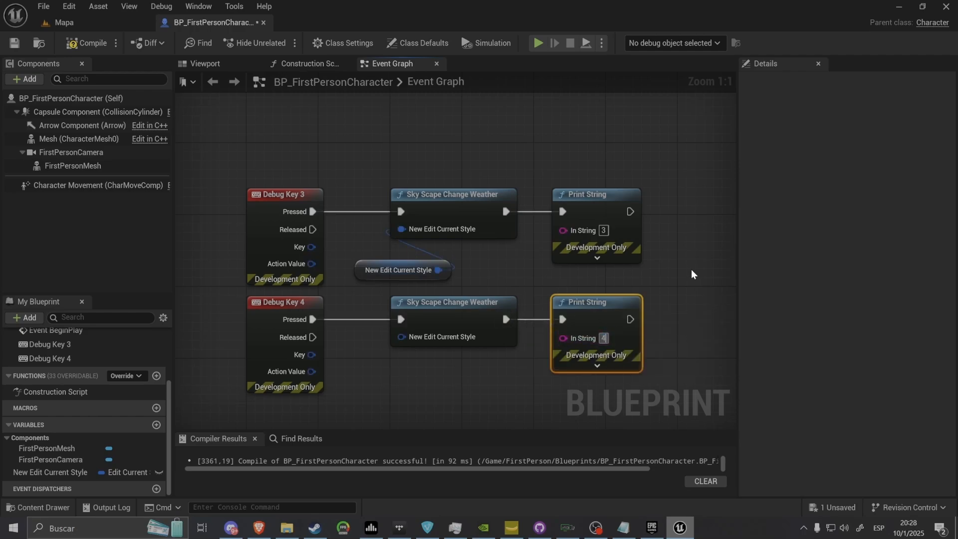
{"action": "left_click", "coordinate": [690, 268]}
{"action": "left_click", "coordinate": [15, 42]}
Play-test the Mapa level, triggering the Debug Key 3 and Debug Key 4 weather events to check the sky changes and printed text
{"action": "left_click", "coordinate": [125, 22]}
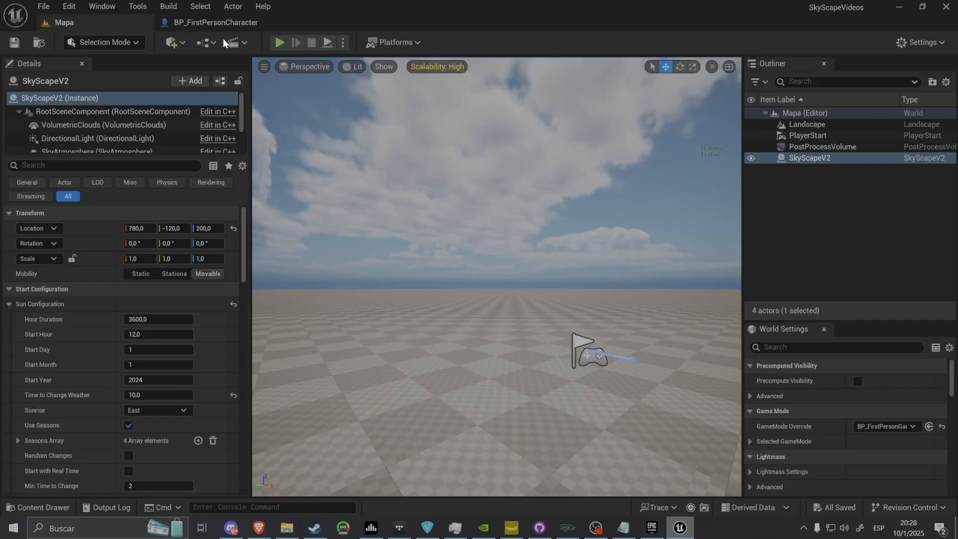
{"action": "left_click", "coordinate": [277, 42]}
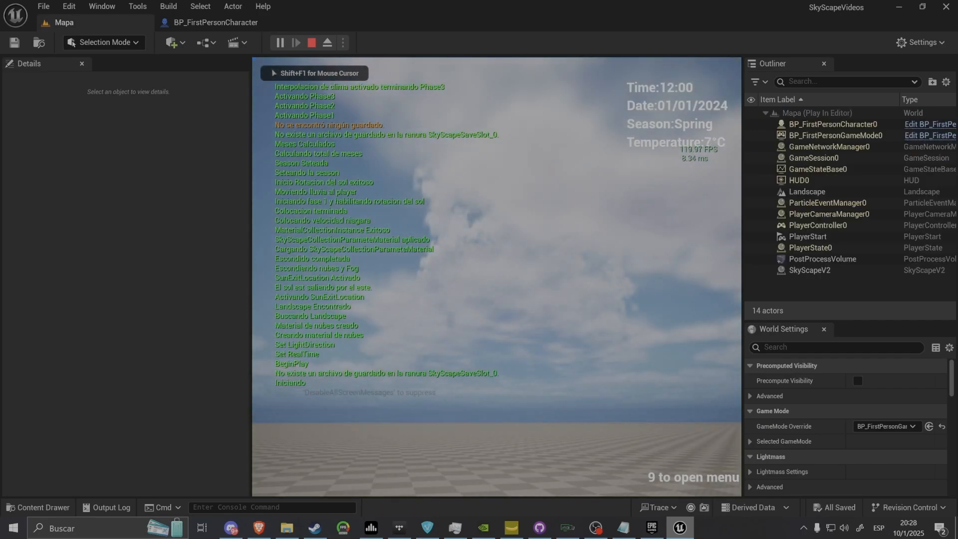
{"action": "key", "text": "3"}
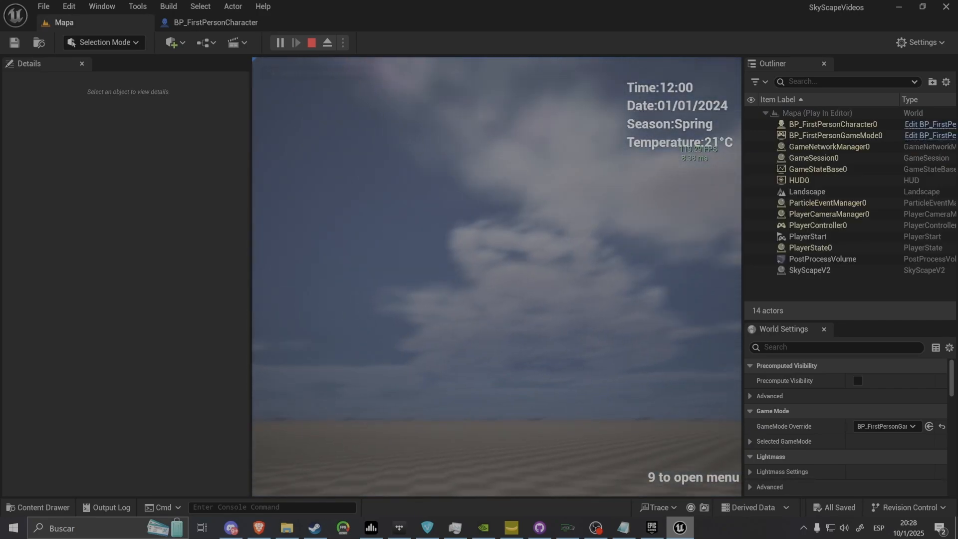
{"action": "key", "text": "shift+F1"}
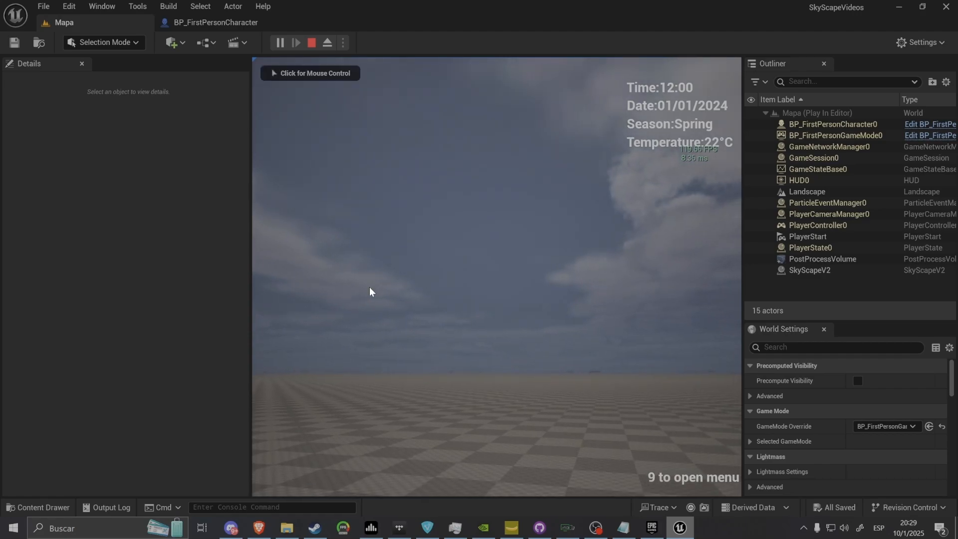
{"action": "left_click", "coordinate": [496, 276]}
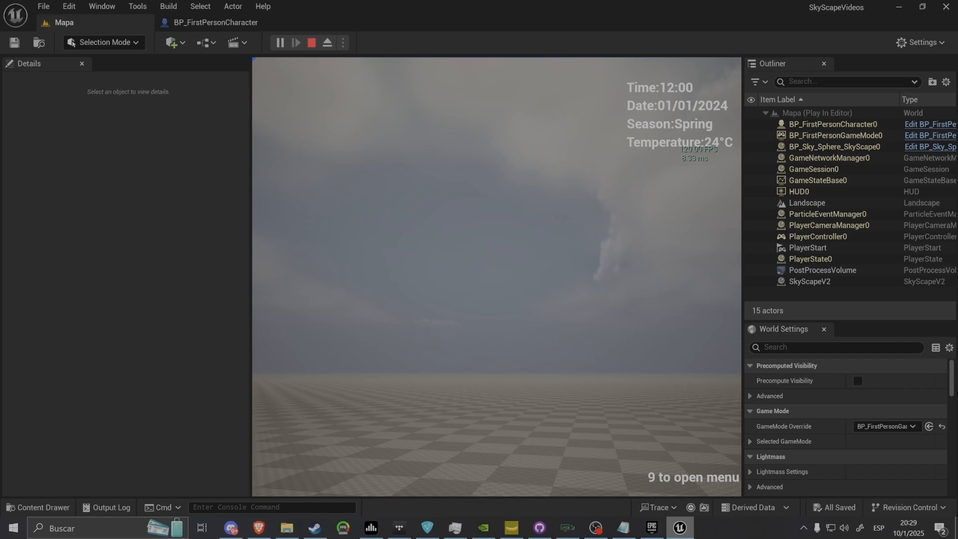
{"action": "key", "text": "4"}
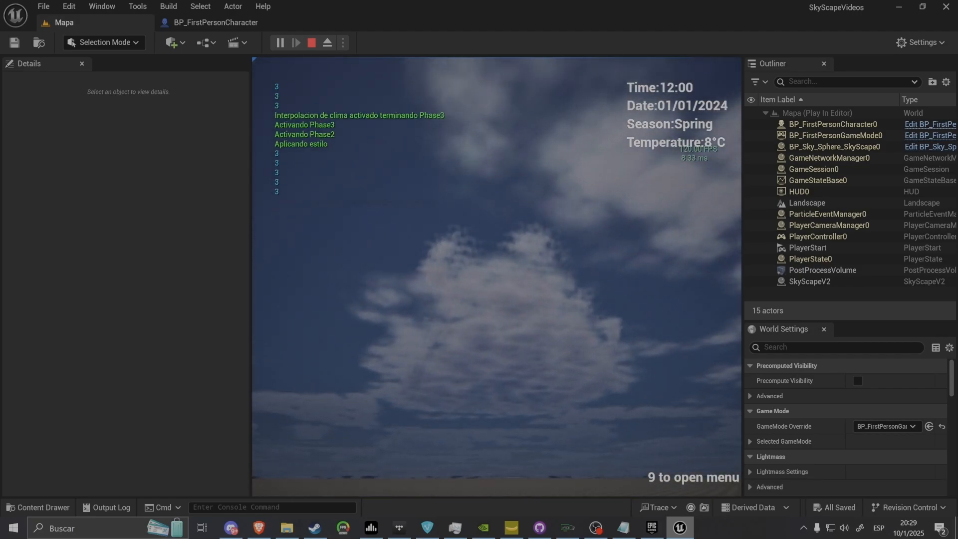
Trigger the Debug Key 4 weather event in the running Mapa level to check the sky change
{"action": "key", "text": "shift+F1"}
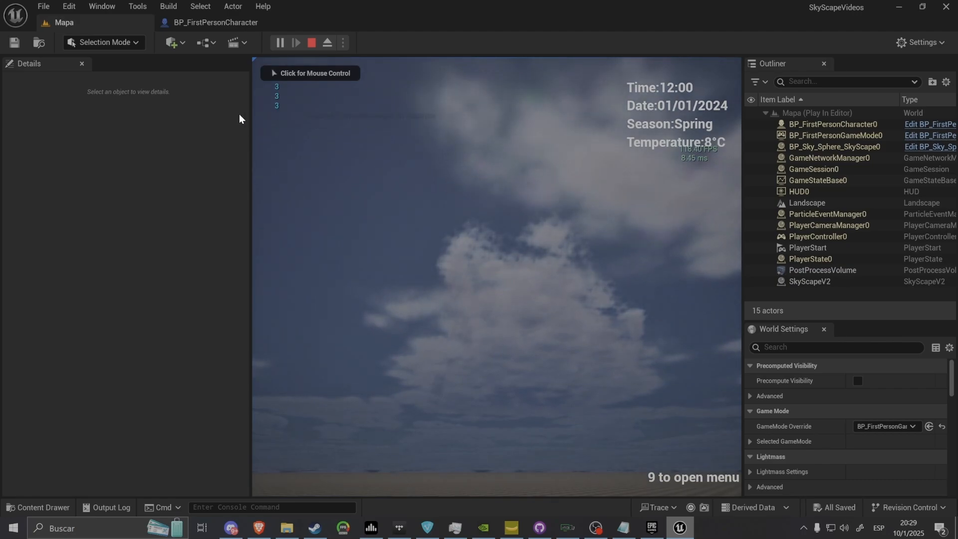
{"action": "left_click", "coordinate": [474, 166]}
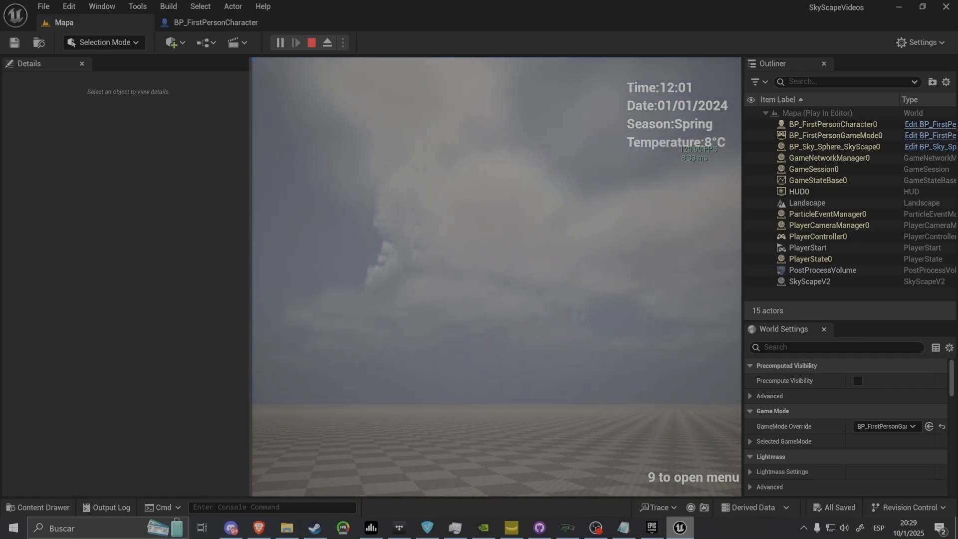
{"action": "key", "text": "4"}
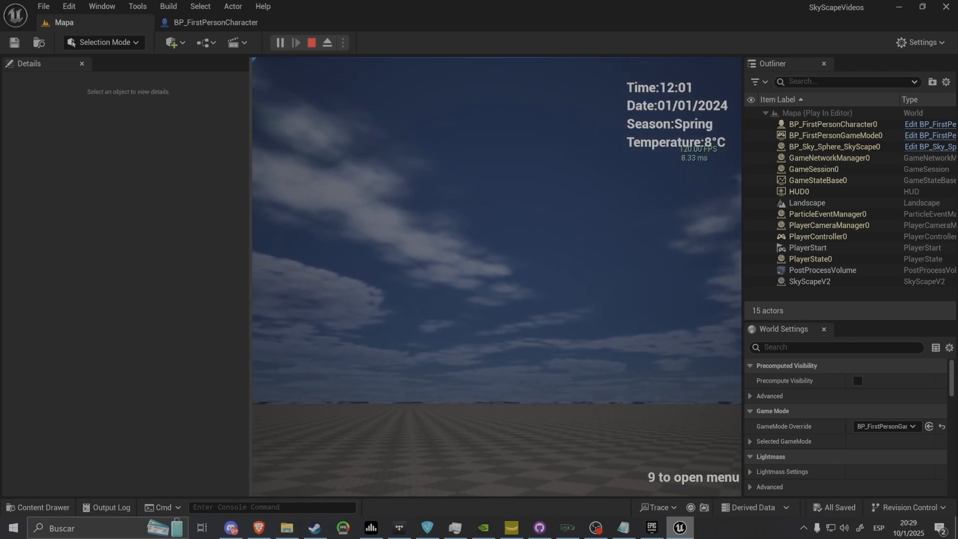
Try a Time to Change Weather of about 11.9 on SkyScapeV2 in the running level, and stop the play session
{"action": "key", "text": "shift+F1"}
{"action": "left_click", "coordinate": [808, 282]}
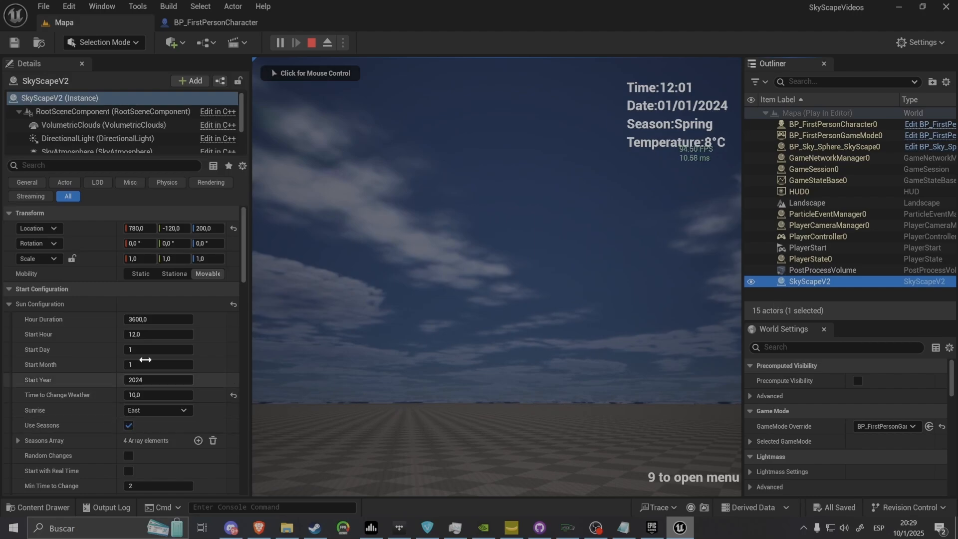
{"action": "left_click_drag", "start_coordinate": [151, 395], "coordinate": [180, 394]}
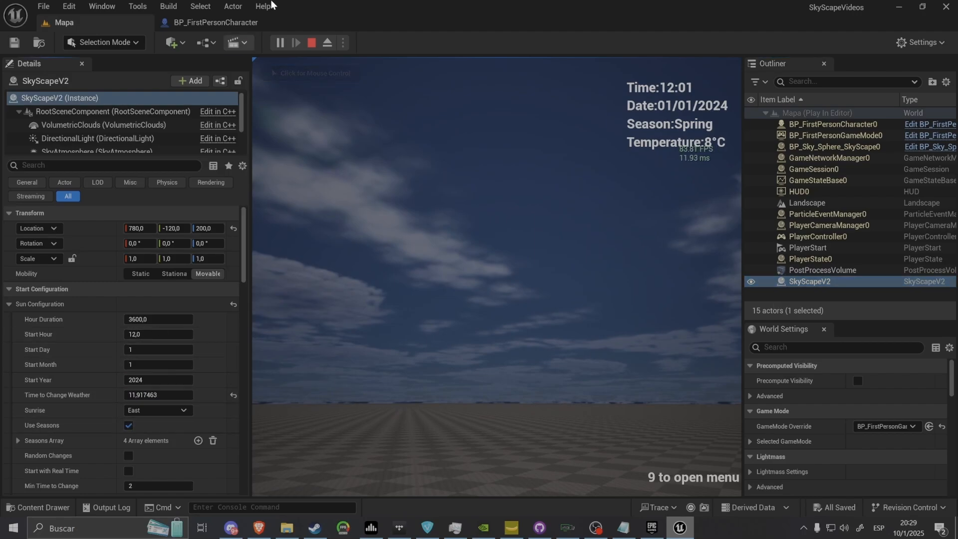
{"action": "left_click", "coordinate": [312, 42]}
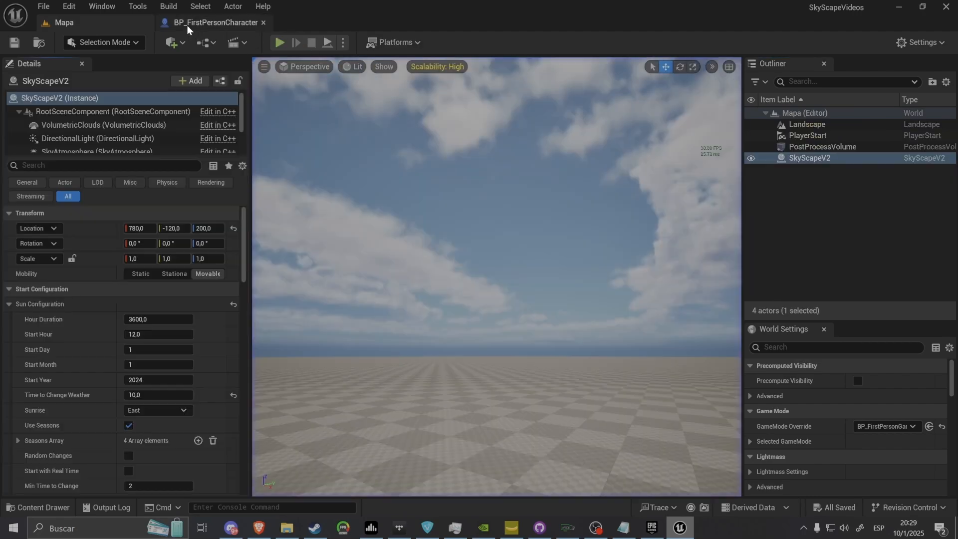
Add a Sky Scape Set Hour Duration node to BP_FirstPersonCharacter's Event Graph, placed beyond Debug Key 3's Print String node
{"action": "left_click", "coordinate": [187, 26]}
{"action": "scroll", "coordinate": [429, 312], "scroll_direction": "down", "scroll_amount": 2}
{"action": "right_click_drag", "start_coordinate": [561, 375], "coordinate": [496, 308]}
{"action": "left_click_drag", "start_coordinate": [610, 307], "coordinate": [409, 223]}
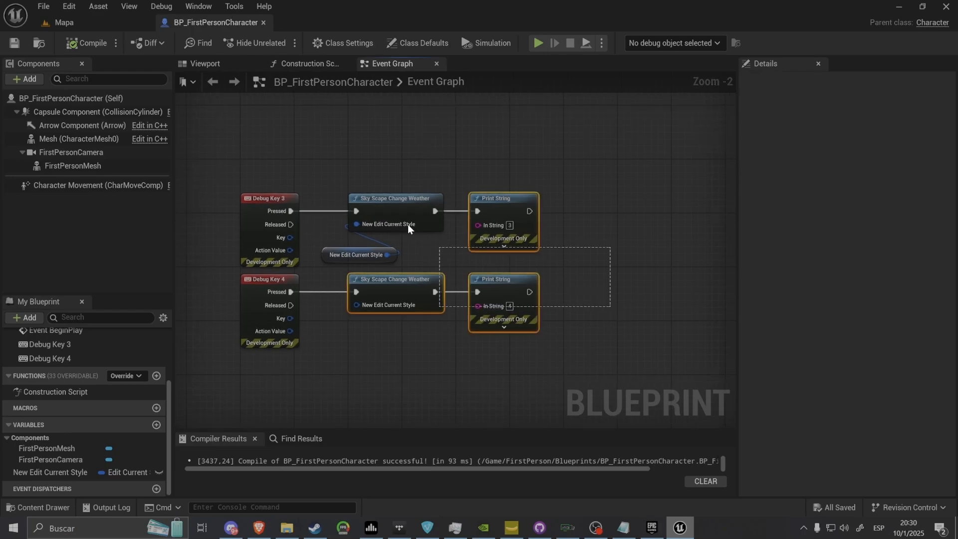
{"action": "left_click_drag", "start_coordinate": [337, 193], "coordinate": [334, 177]}
{"action": "right_click_drag", "start_coordinate": [334, 178], "coordinate": [386, 250]}
{"action": "right_click", "coordinate": [377, 217]}
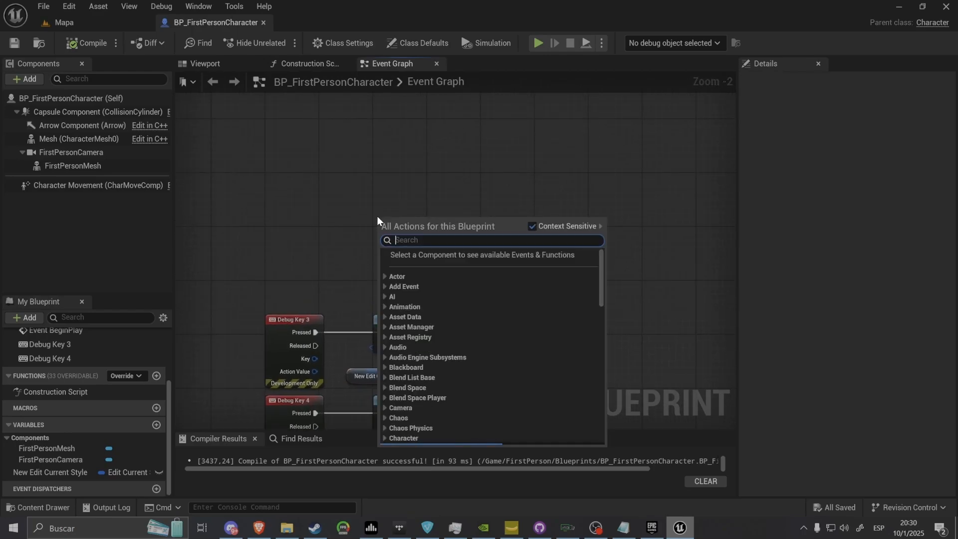
{"action": "type", "text": "SKYSCAPE"}
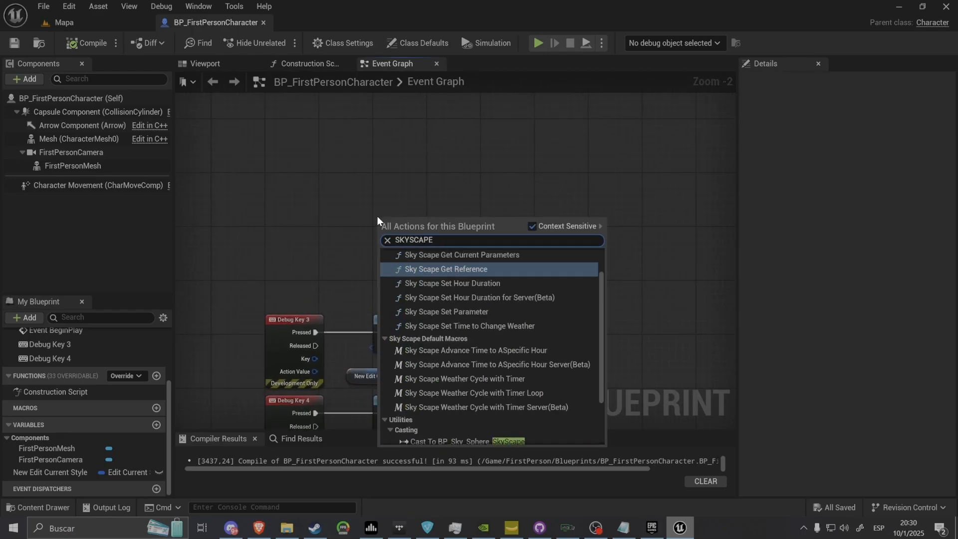
{"action": "scroll", "coordinate": [493, 301], "scroll_direction": "up", "scroll_amount": 1}
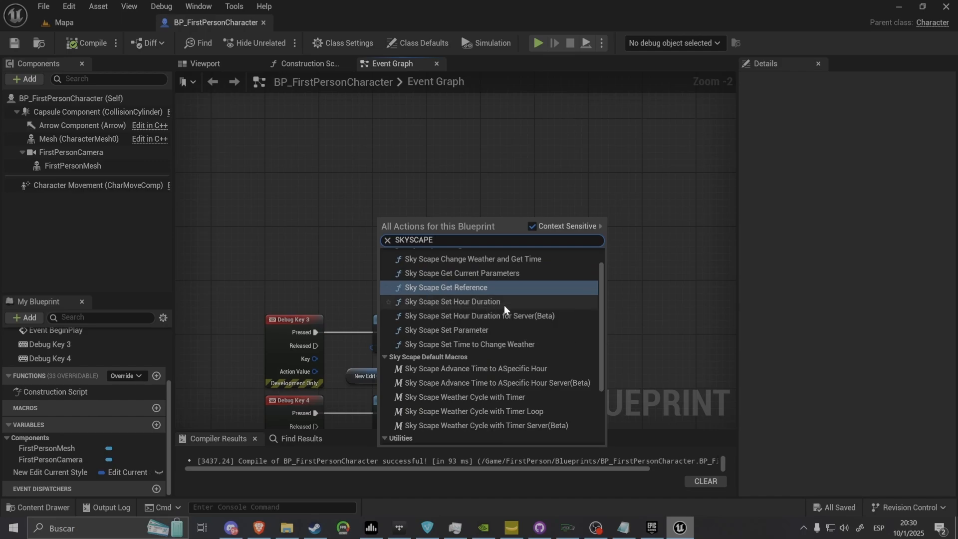
{"action": "left_click", "coordinate": [507, 311]}
{"action": "right_click_drag", "start_coordinate": [507, 310], "coordinate": [435, 208]}
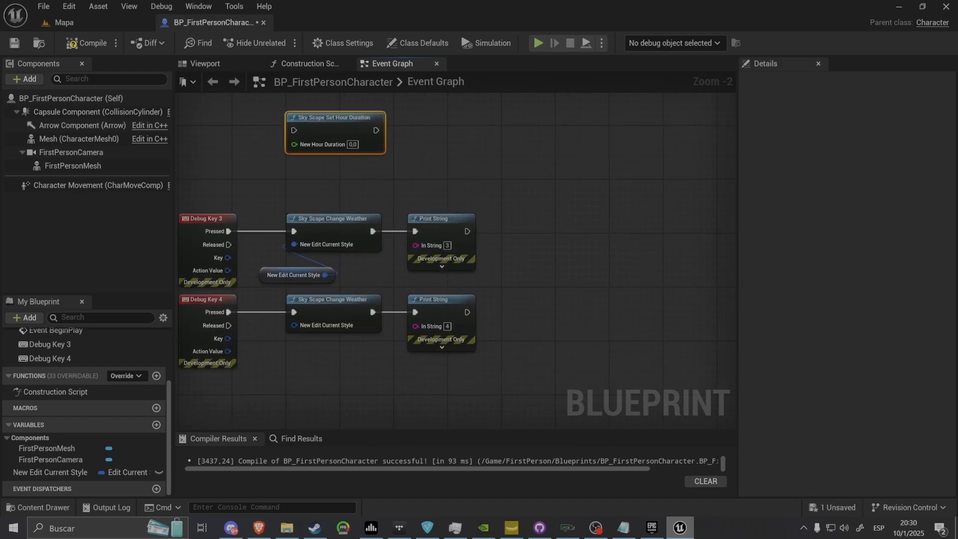
{"action": "left_click_drag", "start_coordinate": [329, 121], "coordinate": [572, 215]}
Delete the two Sky Scape Change Weather nodes and the New Edit Current Style node from BP_FirstPersonCharacter's Event Graph
{"action": "left_click", "coordinate": [64, 22]}
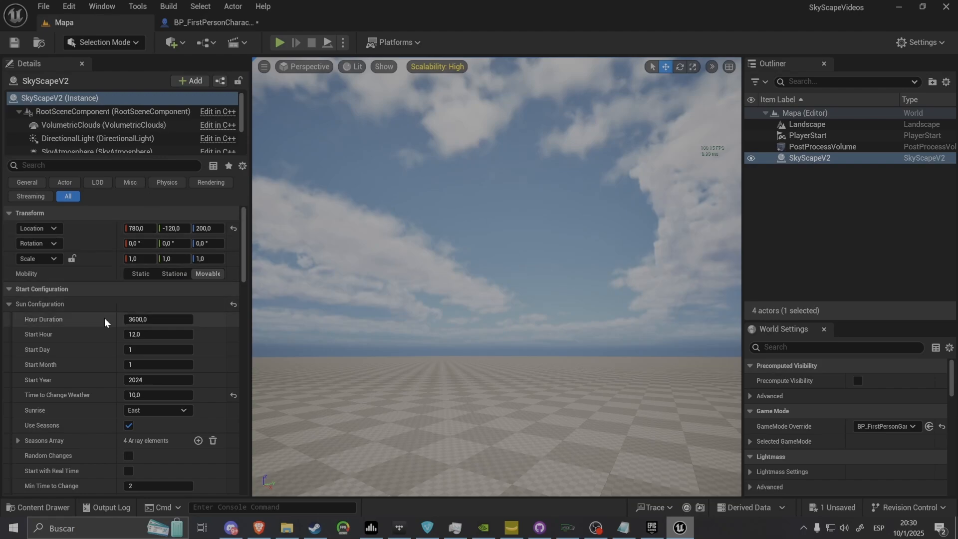
{"action": "left_click", "coordinate": [214, 22]}
{"action": "left_click_drag", "start_coordinate": [432, 208], "coordinate": [368, 336]}
{"action": "key", "text": "Delete"}
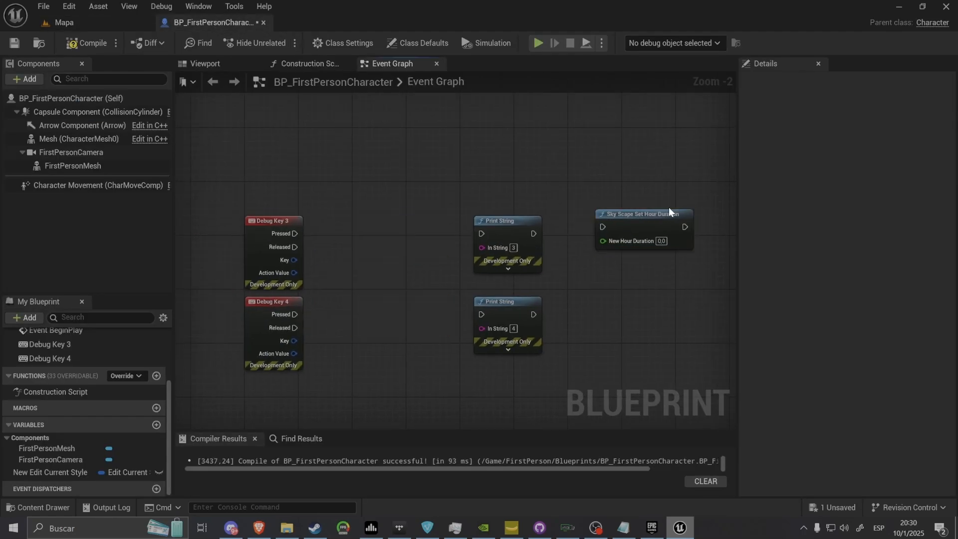
Wire Sky Scape Set Hour Duration nodes between Debug Keys 3 and 4 and their Print Strings, with durations 1.0 and 3600.0, and save the blueprint
{"action": "left_click_drag", "start_coordinate": [668, 215], "coordinate": [418, 221]}
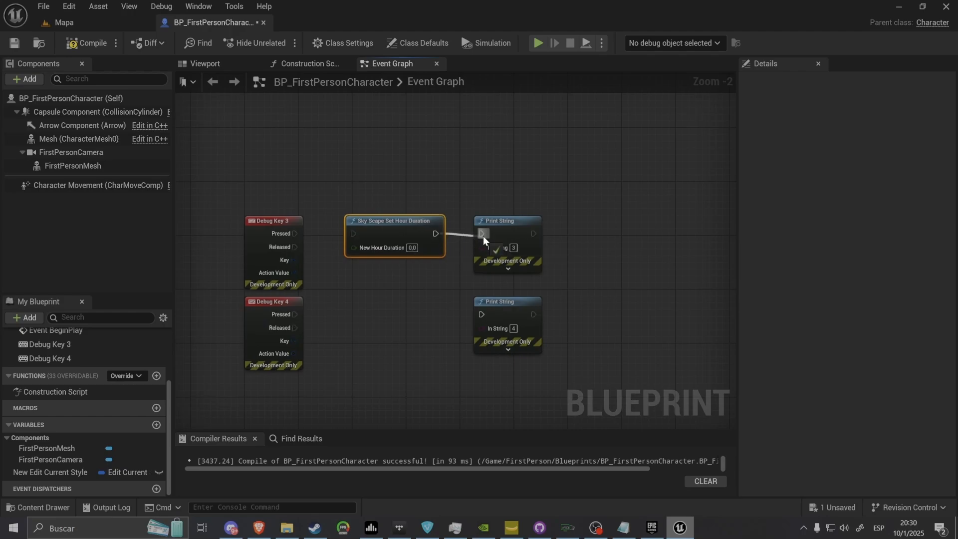
{"action": "left_click_drag", "start_coordinate": [357, 235], "coordinate": [285, 235]}
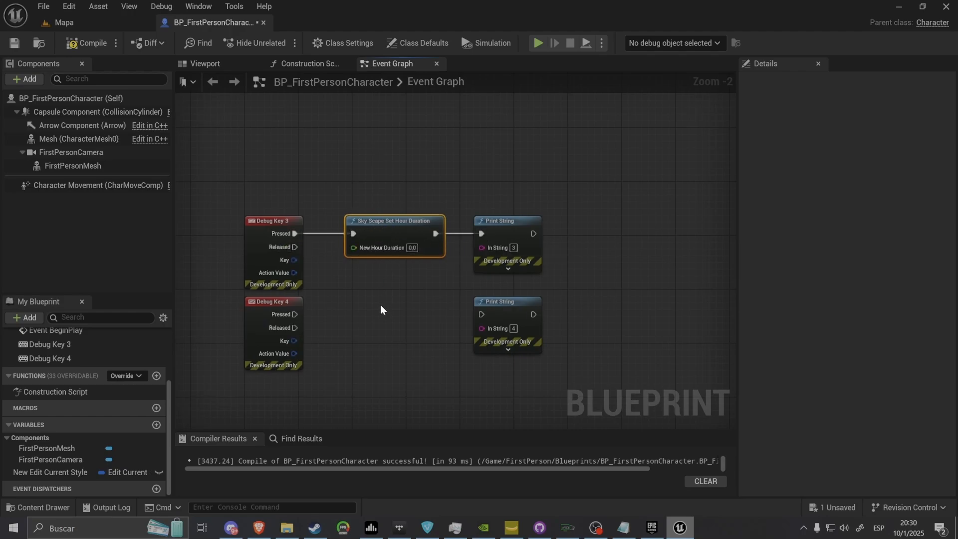
{"action": "key", "text": "ctrl+c"}
{"action": "key", "text": "ctrl+v"}
{"action": "left_click_drag", "start_coordinate": [403, 307], "coordinate": [282, 319]}
{"action": "left_click_drag", "start_coordinate": [435, 315], "coordinate": [488, 314]}
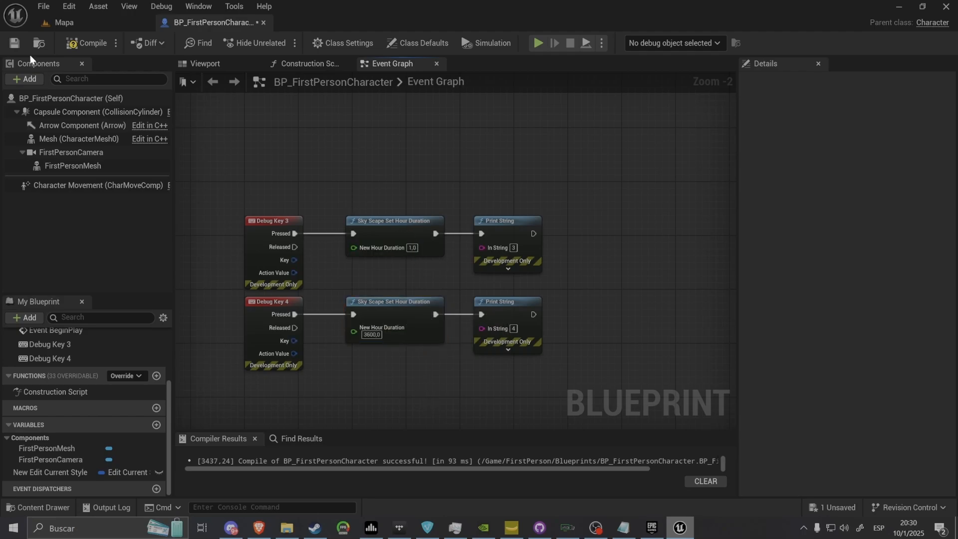
{"action": "left_click", "coordinate": [13, 43]}
Play-test the Mapa level, triggering the Debug Key 3 event, and inspect SkyScapeV2's Hour Duration
{"action": "left_click", "coordinate": [68, 23]}
{"action": "left_click", "coordinate": [279, 43]}
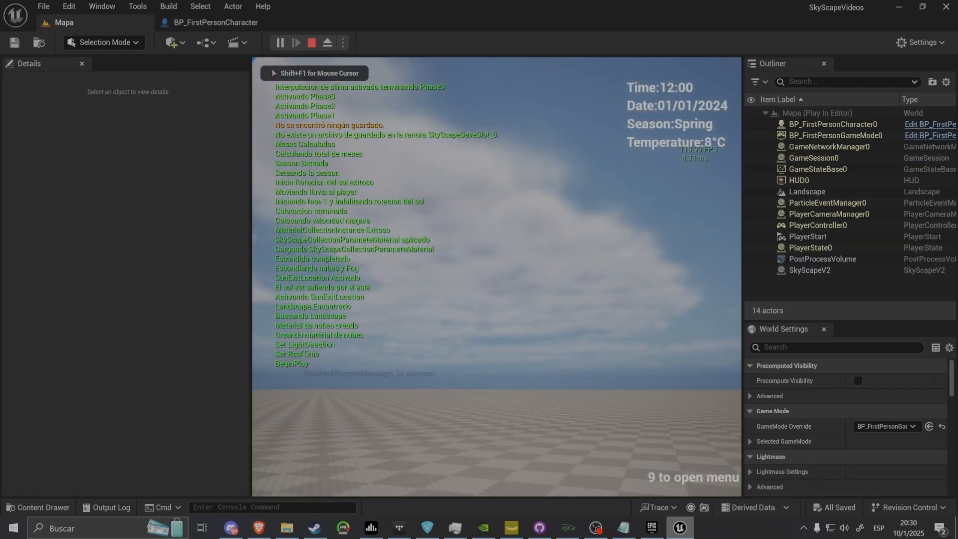
{"action": "key", "text": "shift+F1"}
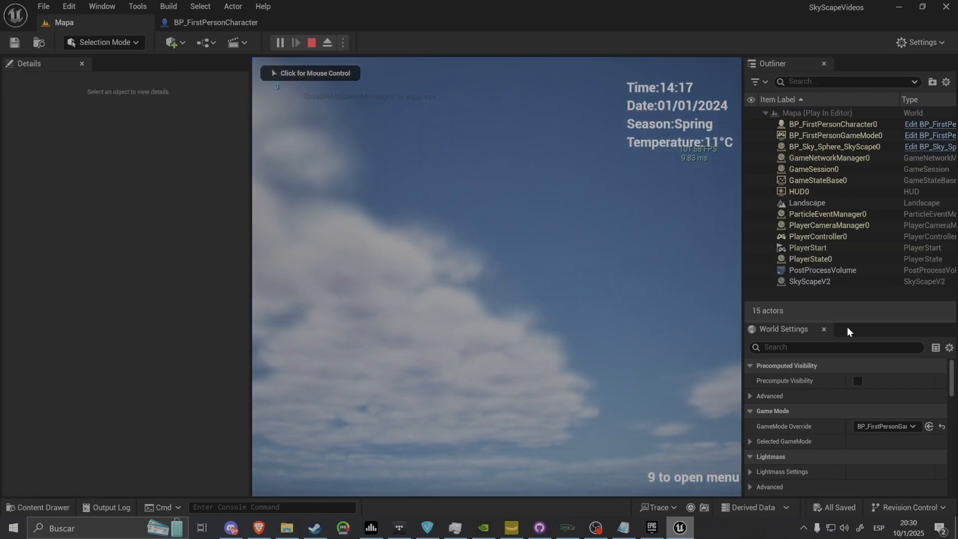
{"action": "left_click", "coordinate": [812, 282]}
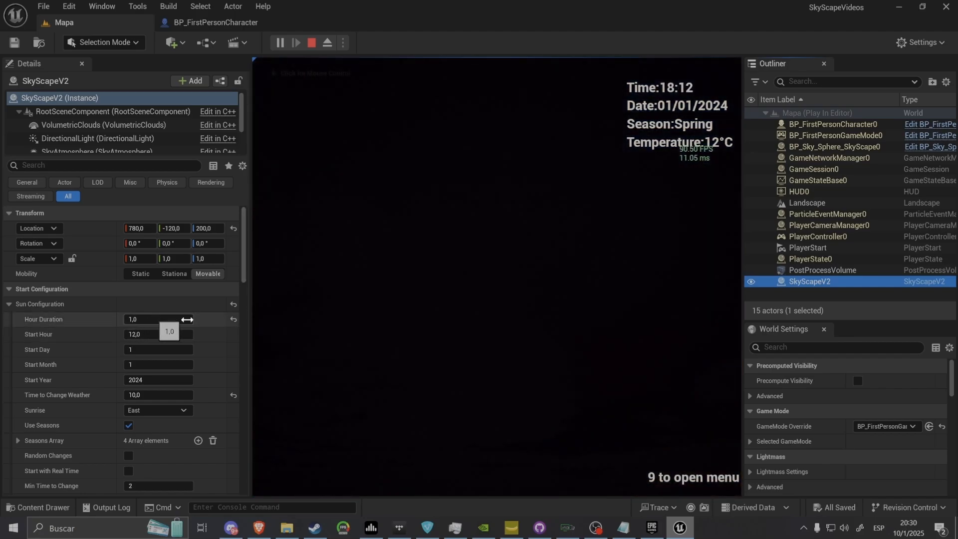
Alternate between the Debug Key 3 and 4 events while checking the clock and SkyScapeV2's Hour Duration, and stop the play session
{"action": "left_click", "coordinate": [399, 299]}
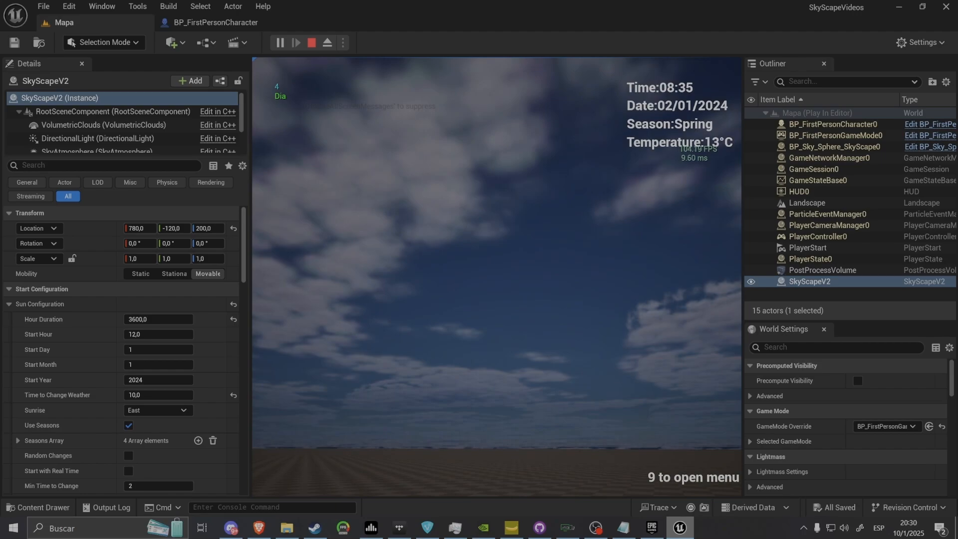
{"action": "key", "text": "shift+F1"}
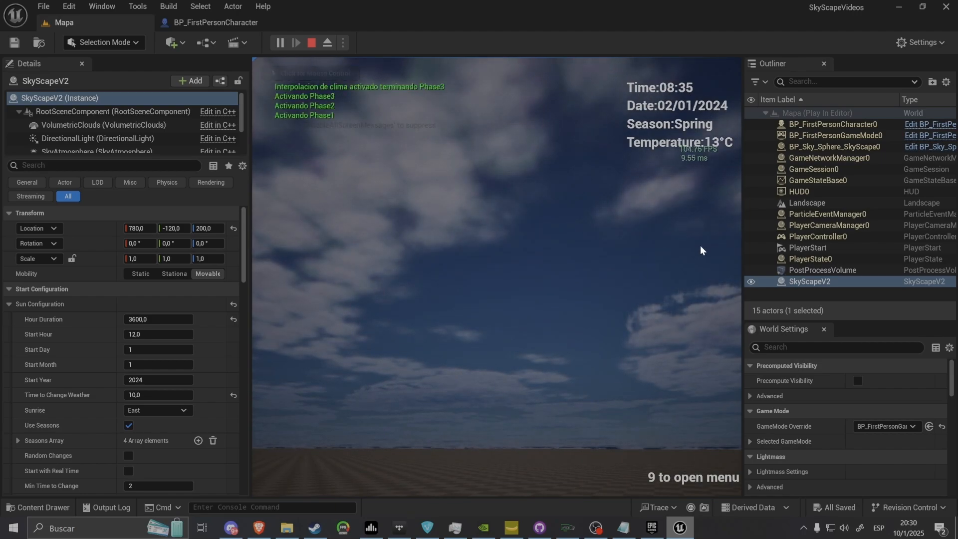
{"action": "left_click", "coordinate": [627, 145]}
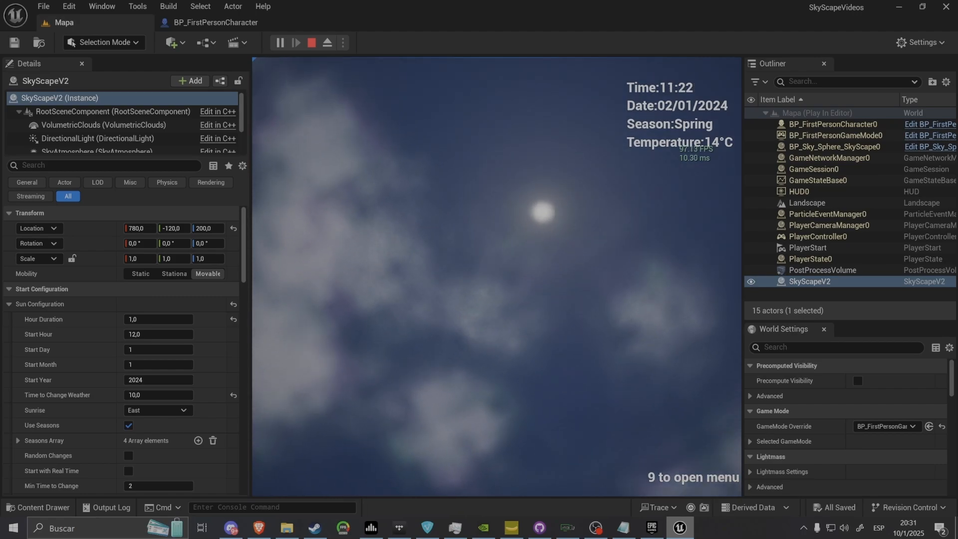
{"action": "key", "text": "4"}
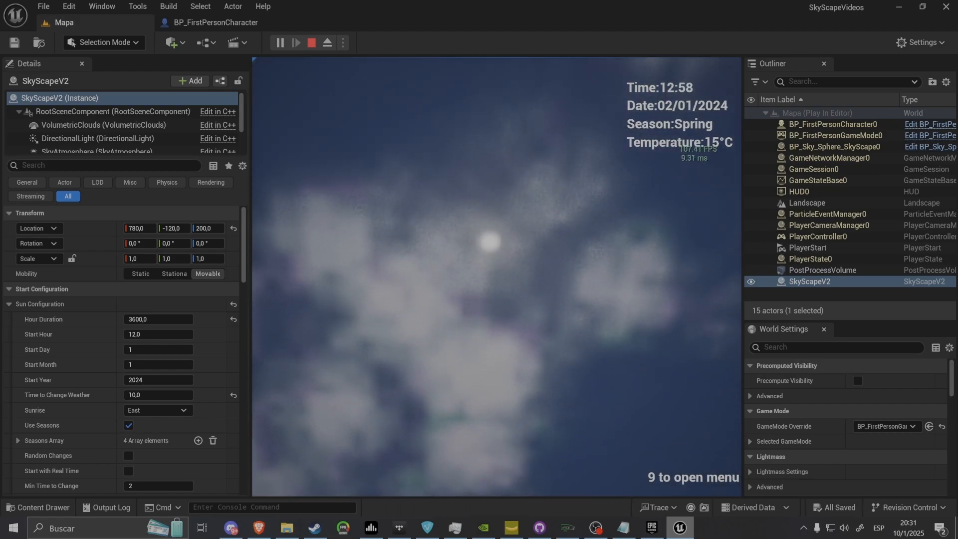
{"action": "key", "text": "shift+F1"}
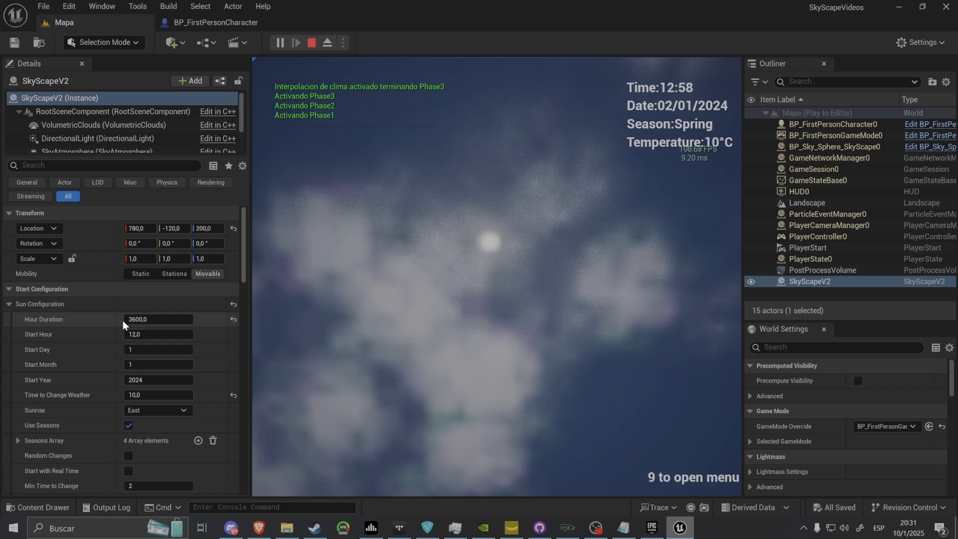
{"action": "key", "text": "Escape"}
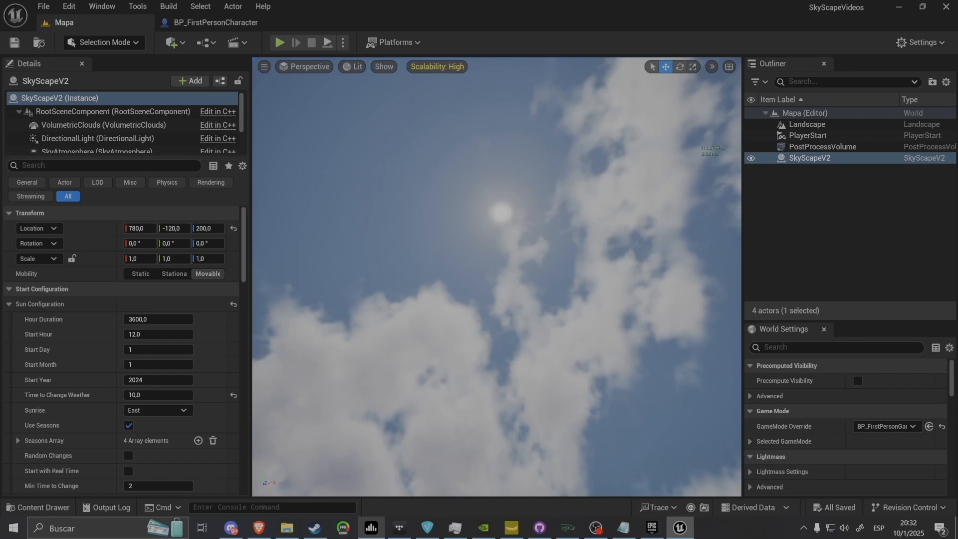
Play the Mapa level, set SkyScapeV2's Hour Duration to 1.0 to advance the time of day, and reset it to its default
{"action": "left_click", "coordinate": [279, 42]}
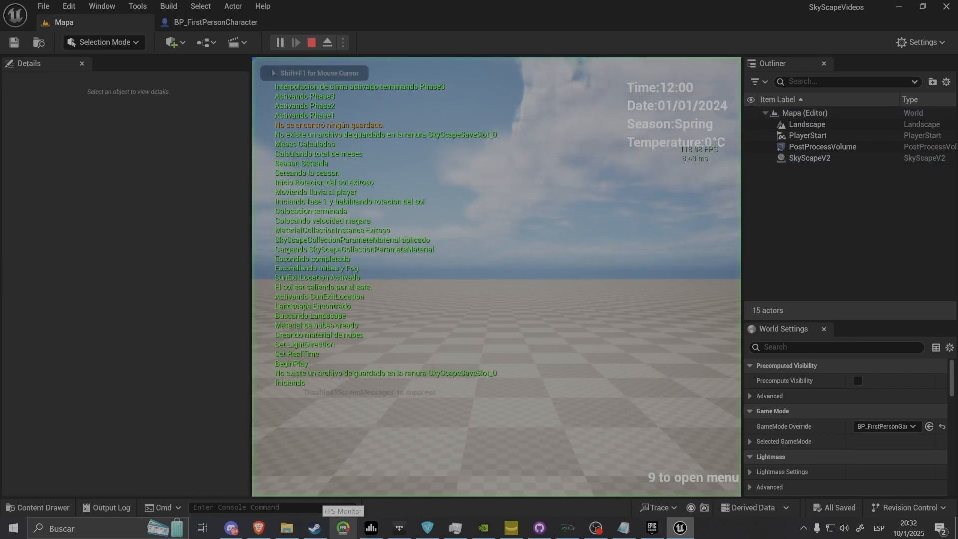
{"action": "left_click", "coordinate": [819, 281]}
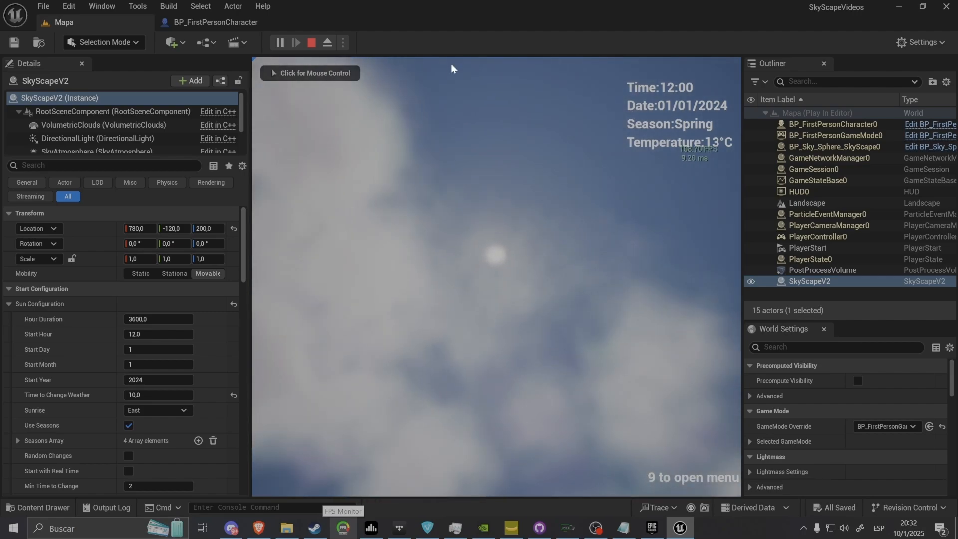
{"action": "left_click", "coordinate": [124, 323]}
{"action": "key", "text": "Return"}
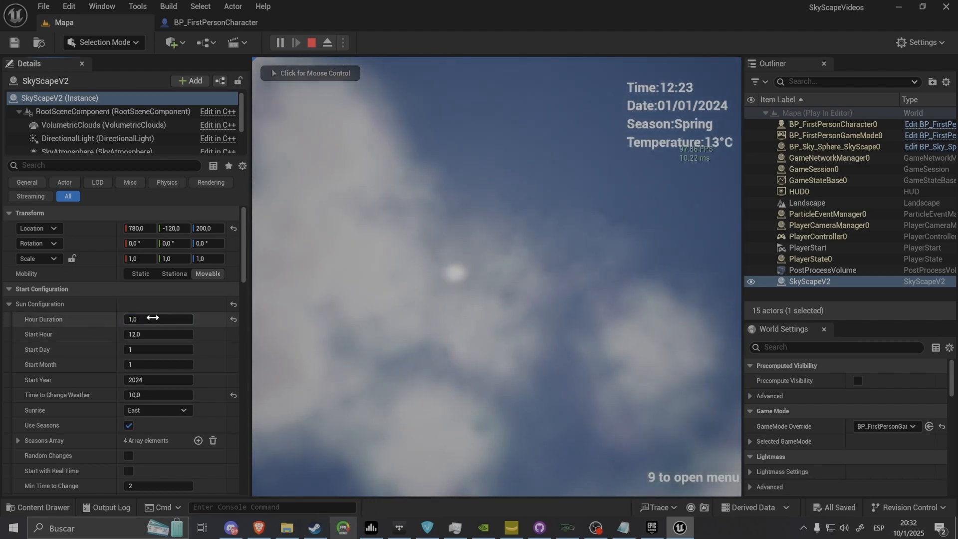
{"action": "left_click", "coordinate": [233, 319]}
{"action": "left_click", "coordinate": [280, 322]}
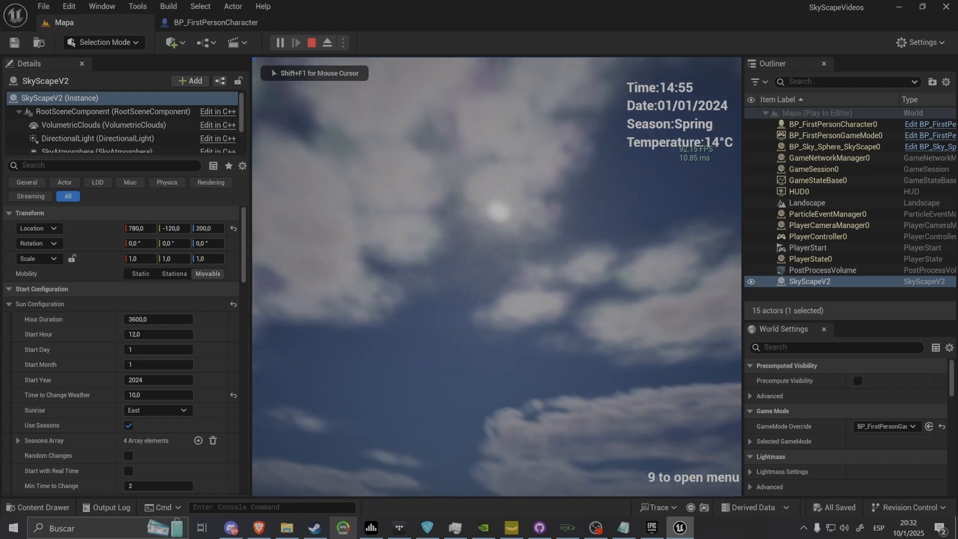
Review the Set Hour Duration nodes on Debug Keys 3 and 4 in BP_FirstPersonCharacter, and return to the running Mapa level
{"action": "key", "text": "shift+F1"}
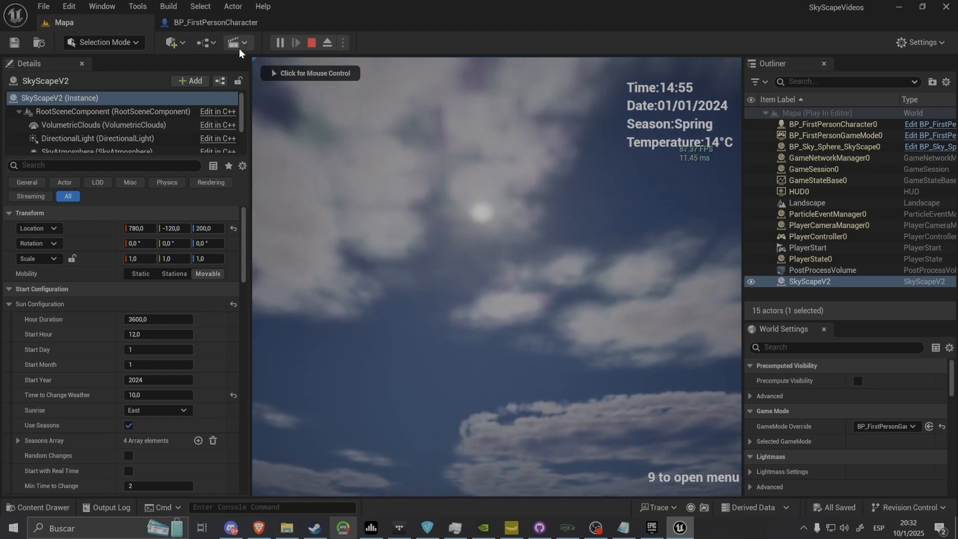
{"action": "left_click", "coordinate": [259, 21]}
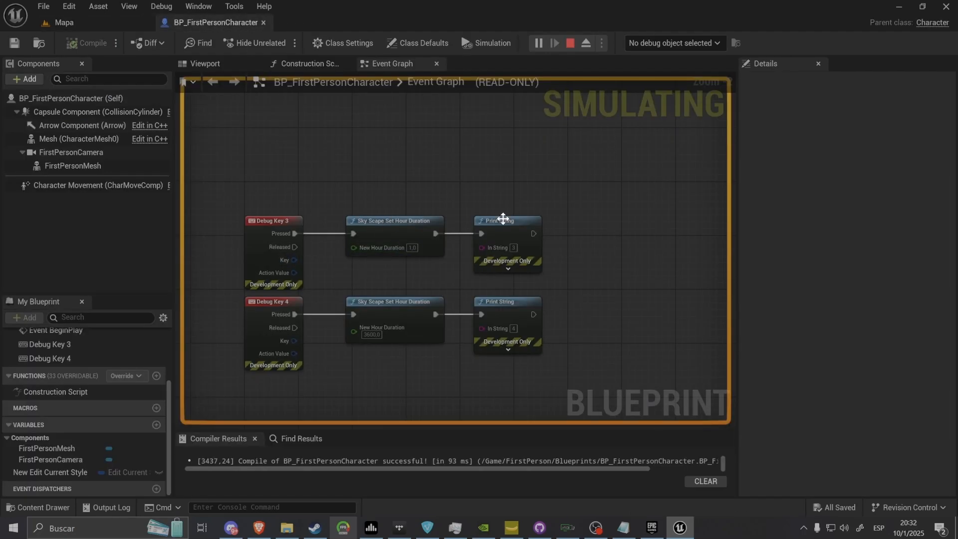
{"action": "key", "text": "3"}
{"action": "left_click", "coordinate": [95, 23]}
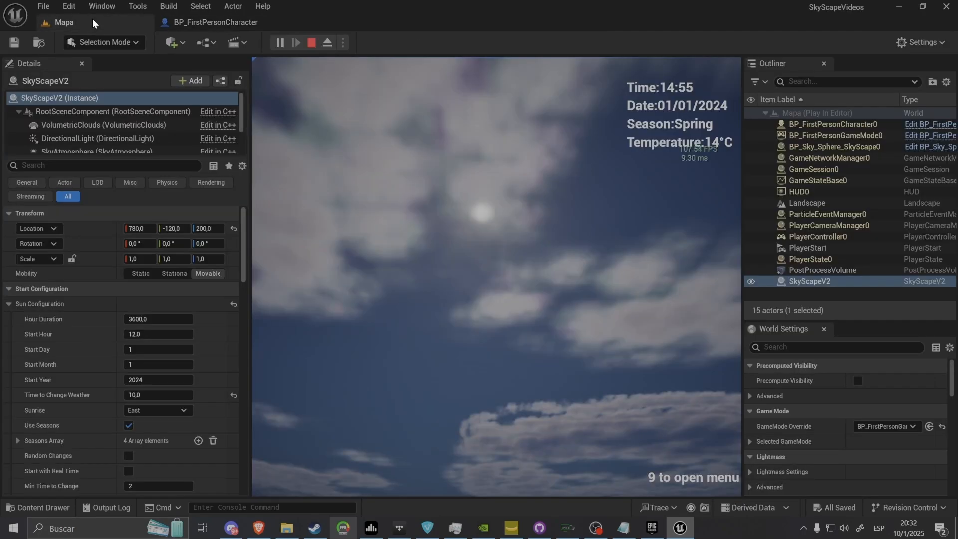
Try other Start Hour values on SkyScapeV2 in the running level, and restore the Start Hour to 12
{"action": "key", "text": "shift+F1"}
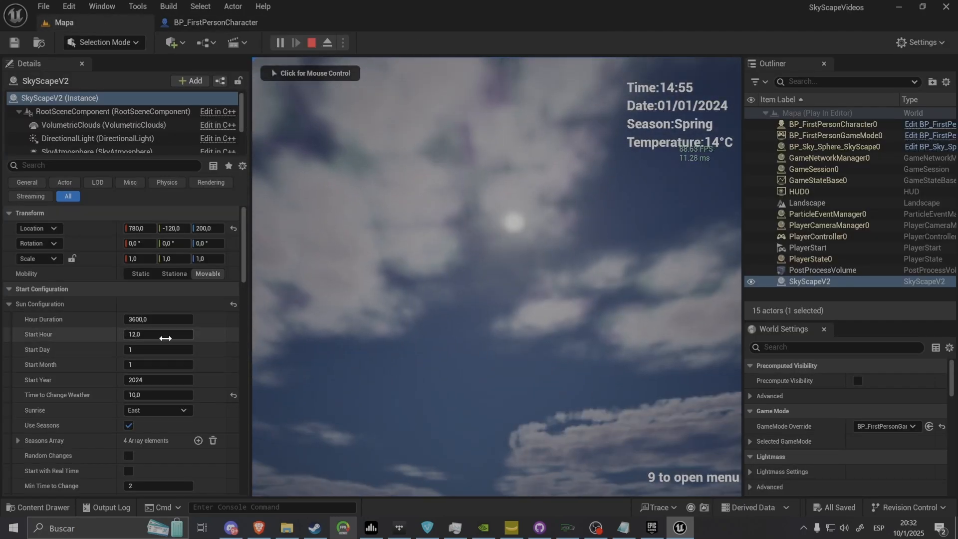
{"action": "left_click_drag", "start_coordinate": [165, 338], "coordinate": [113, 334]}
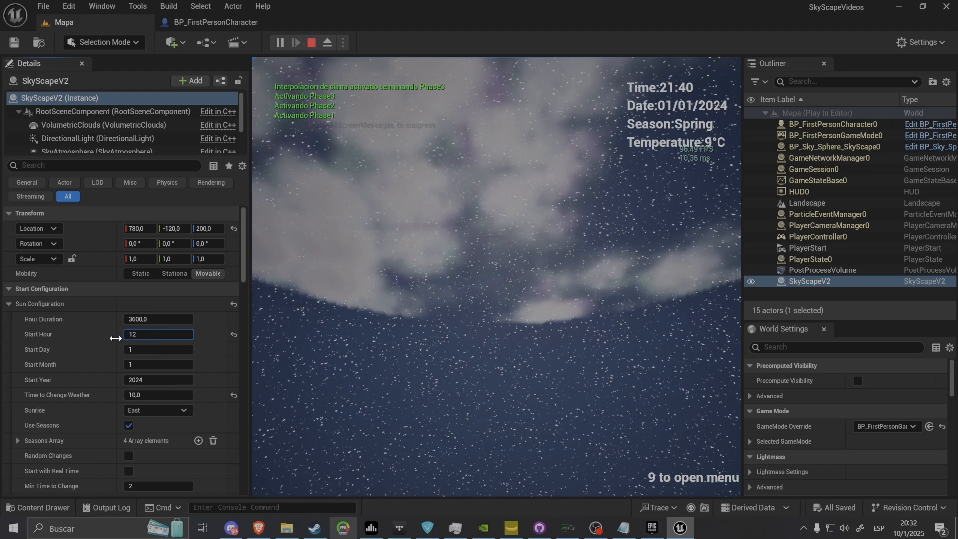
{"action": "key", "text": "Return"}
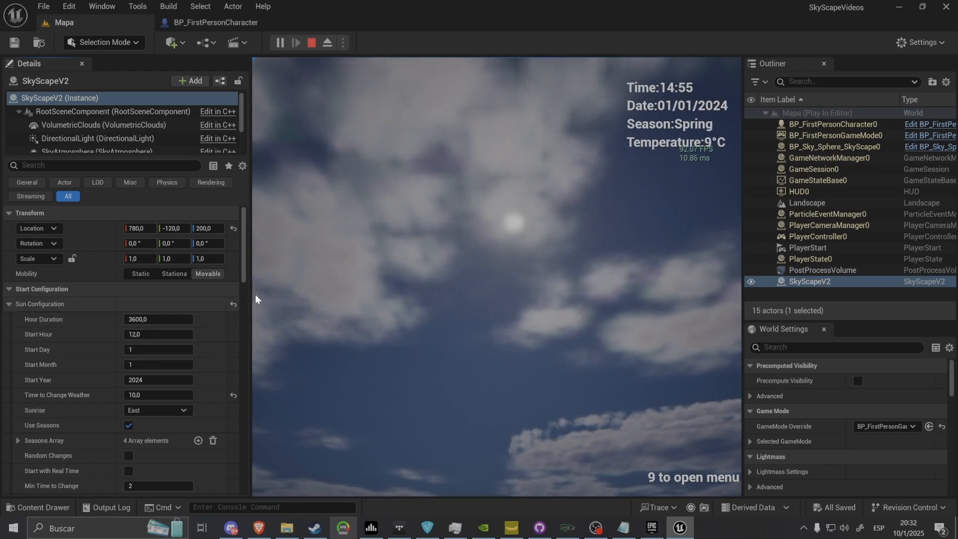
Look at the sun's position in the running Mapa level, review SkyScapeV2's Sun Configuration, and stop the play session
{"action": "left_click", "coordinate": [360, 329]}
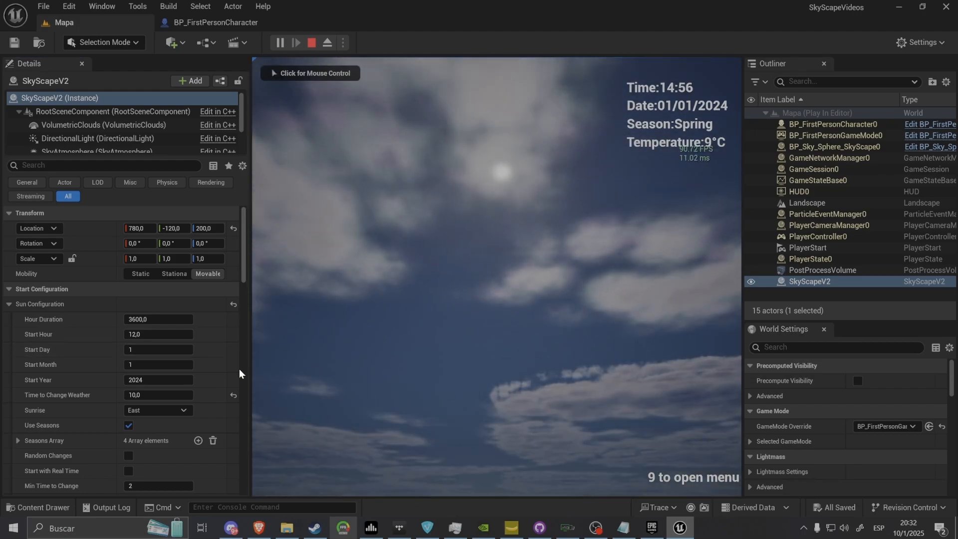
{"action": "left_click", "coordinate": [379, 379]}
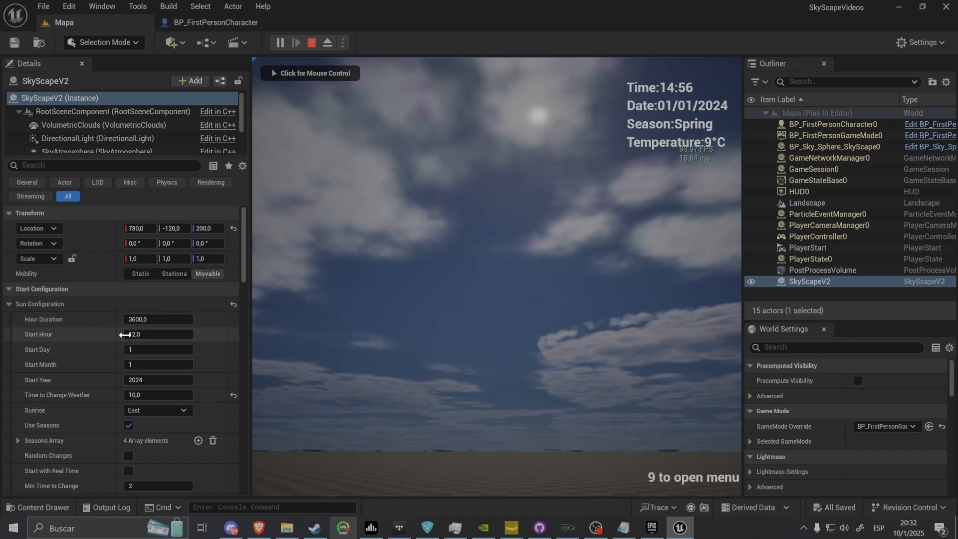
{"action": "scroll", "coordinate": [164, 405], "scroll_direction": "down", "scroll_amount": 2}
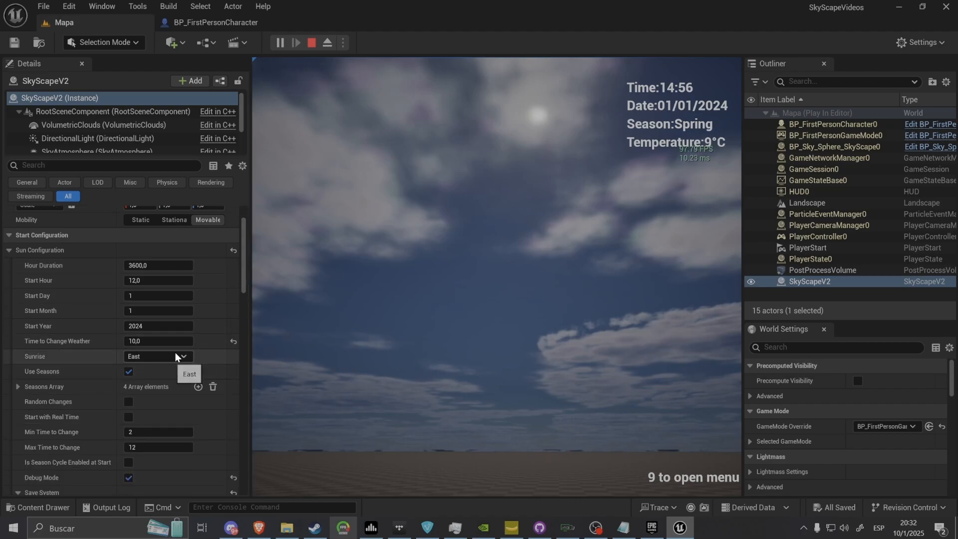
{"action": "left_click", "coordinate": [311, 42]}
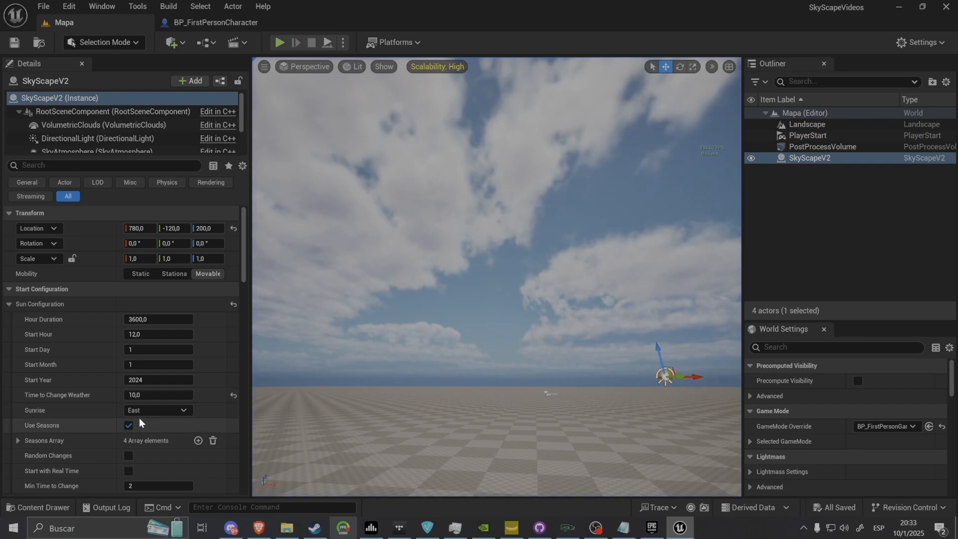
Set SkyScapeV2's Start Hour to 15.0 in the Mapa level
{"action": "left_click", "coordinate": [137, 409]}
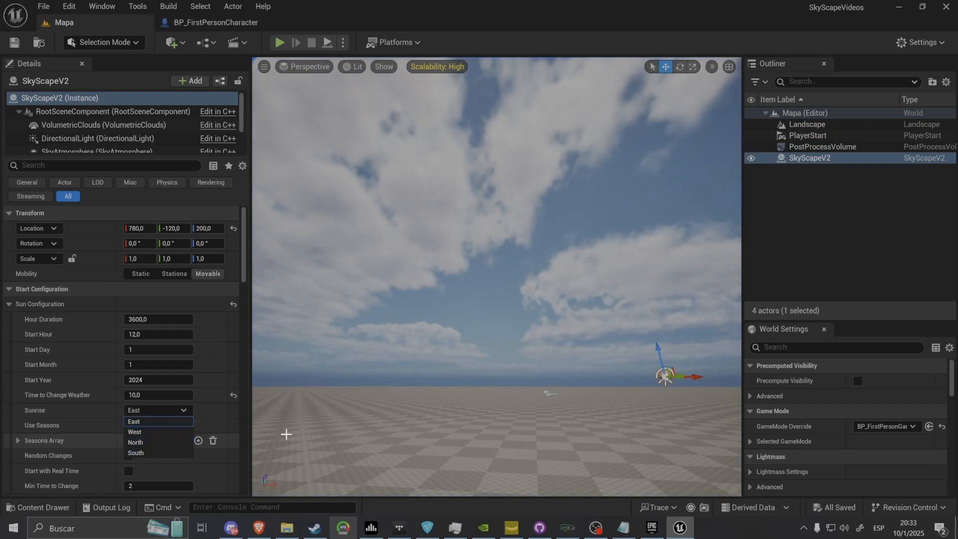
{"action": "right_click_drag", "start_coordinate": [379, 409], "coordinate": [272, 445]}
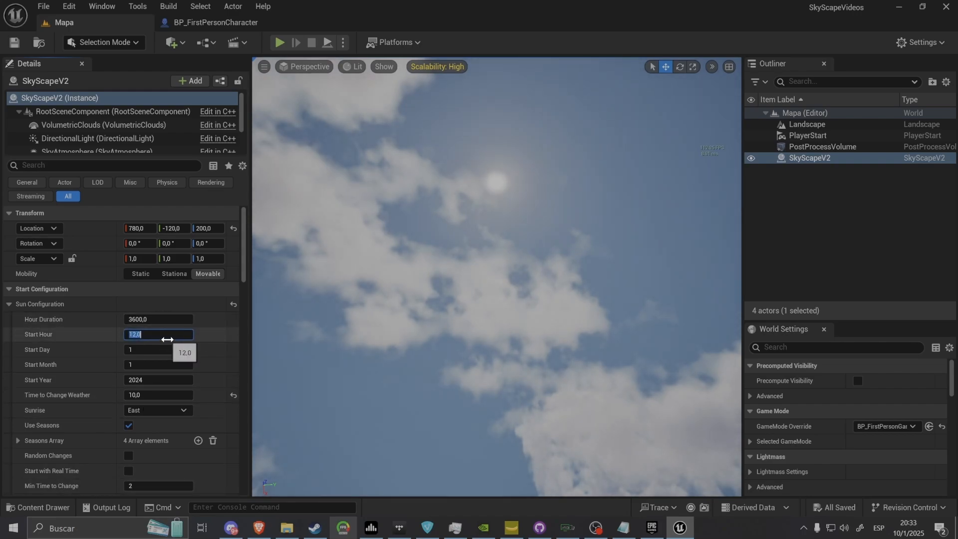
{"action": "key", "text": "Return"}
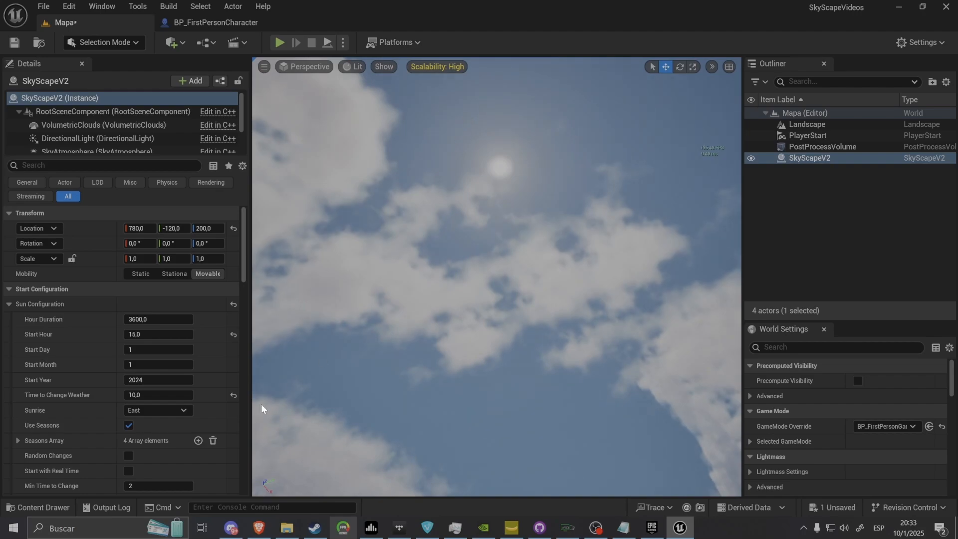
{"action": "right_click_drag", "start_coordinate": [261, 408], "coordinate": [466, 235]}
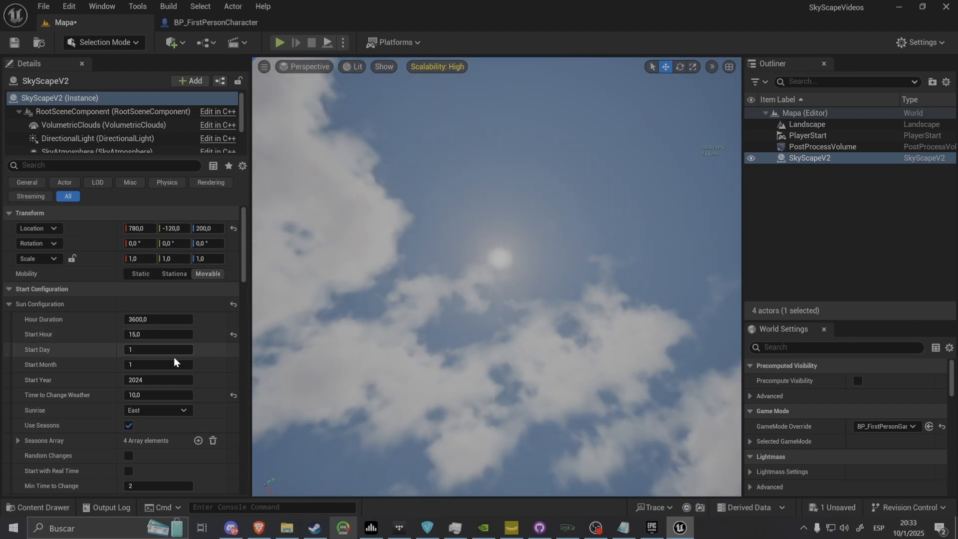
Set SkyScapeV2's Sunrise to North, save the level, and run a brief play test
{"action": "left_click", "coordinate": [150, 410]}
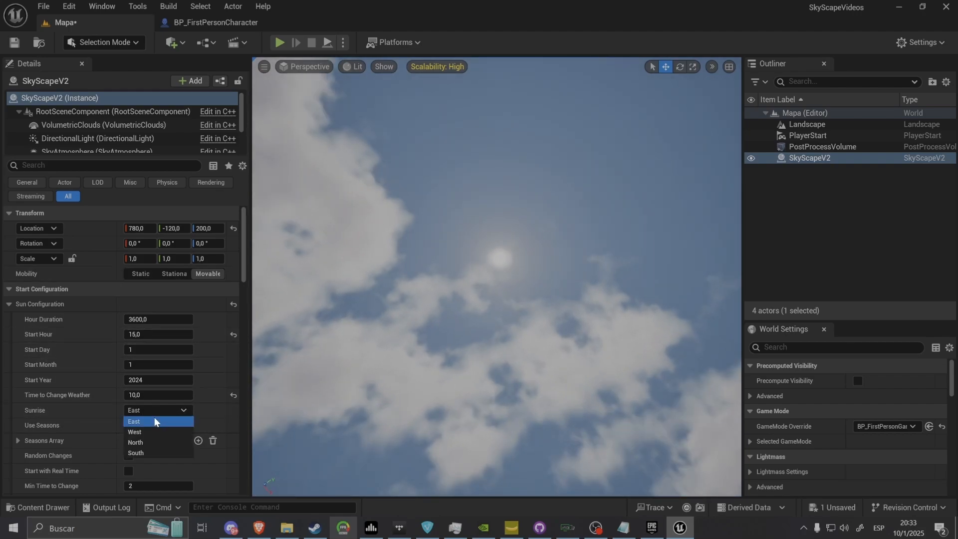
{"action": "left_click", "coordinate": [149, 443]}
{"action": "left_click", "coordinate": [13, 41]}
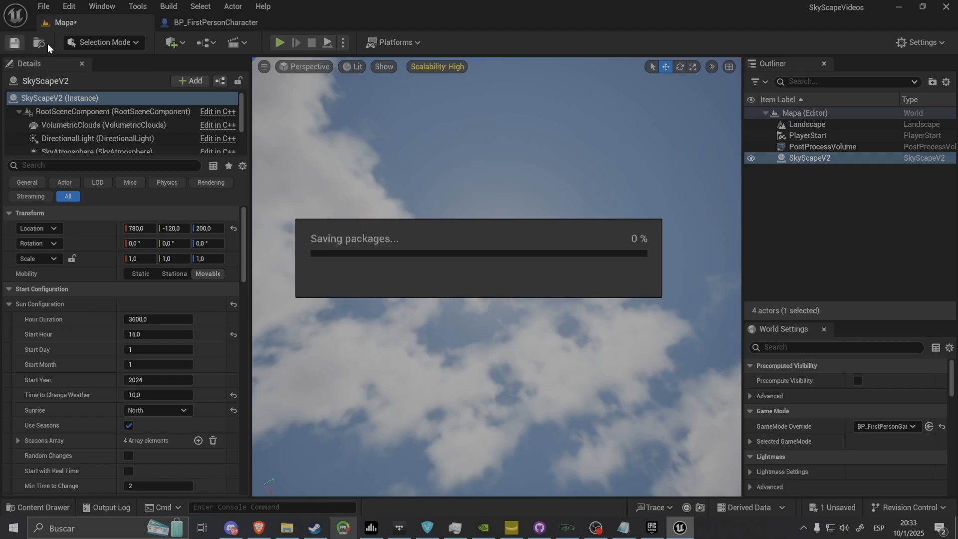
{"action": "left_click", "coordinate": [280, 42]}
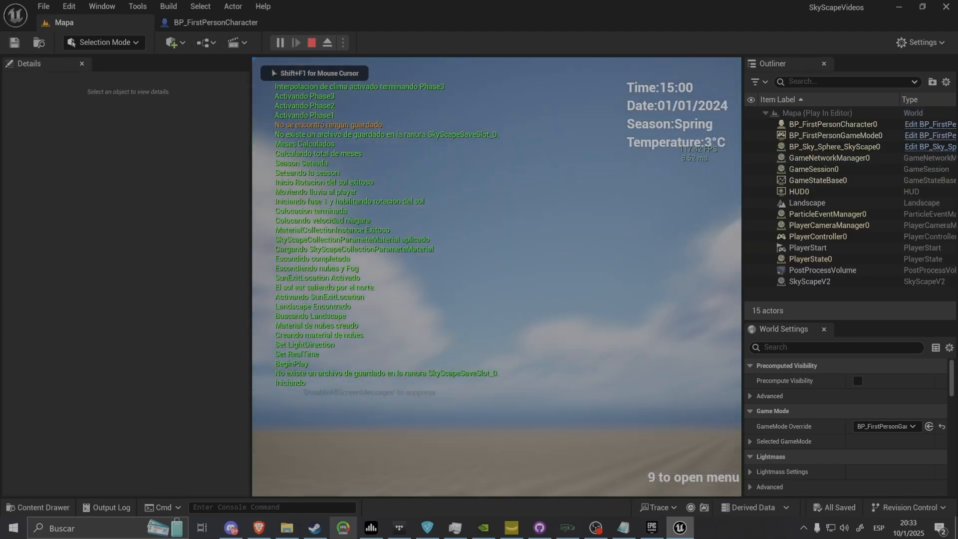
{"action": "key", "text": "Escape"}
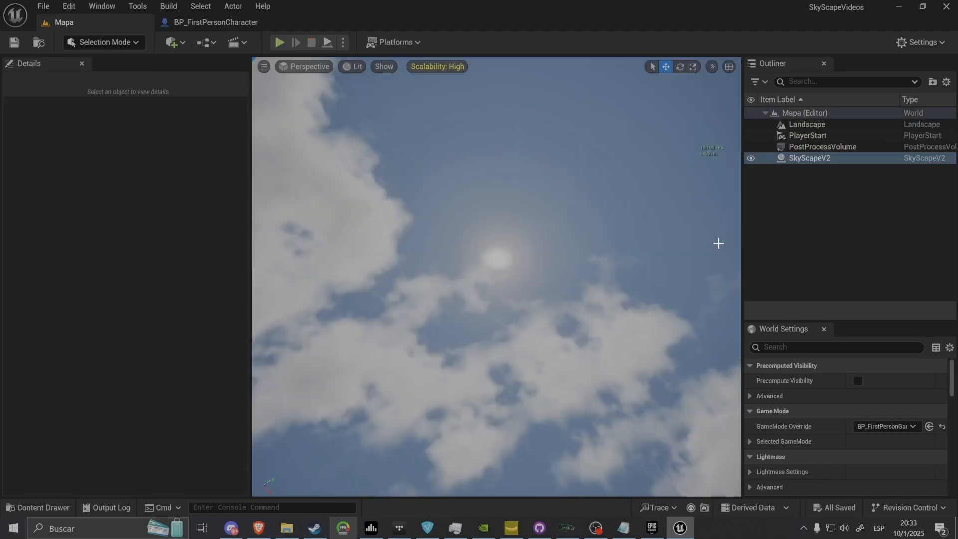
Place a Cube shape on the landscape at about X -570, Y -590, Z 0
{"action": "mouse_move", "coordinate": [496, 277]}
{"action": "right_mouse_down"}
{"action": "mouse_move", "coordinate": [491, 107]}
{"action": "mouse_move", "coordinate": [488, 260]}
{"action": "right_mouse_up"}
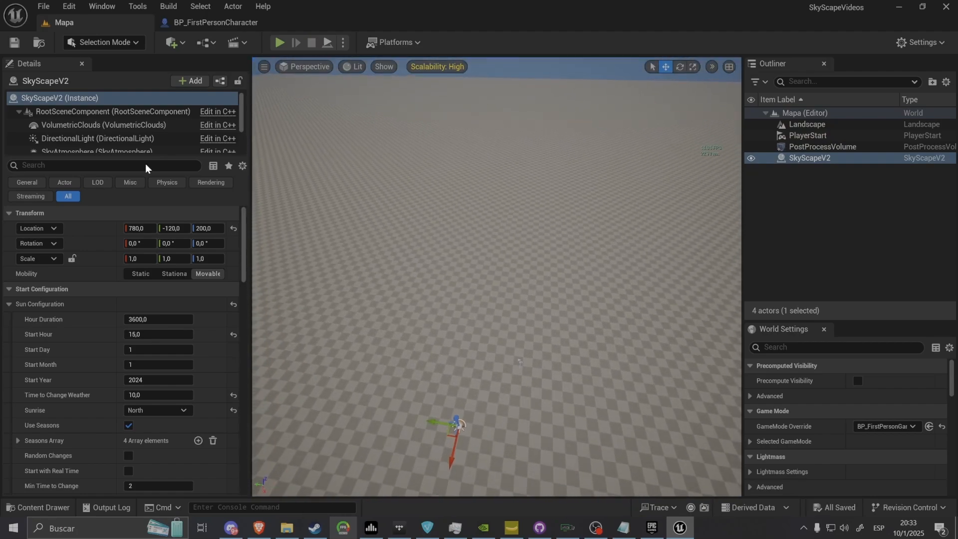
{"action": "left_click", "coordinate": [181, 44]}
{"action": "mouse_move", "coordinate": [226, 175]}
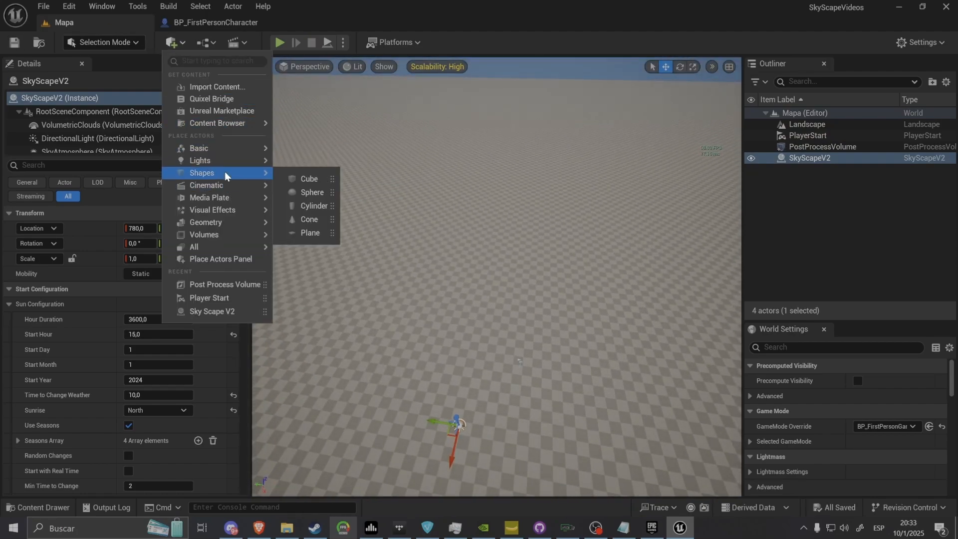
{"action": "left_click_drag", "start_coordinate": [291, 175], "coordinate": [550, 343]}
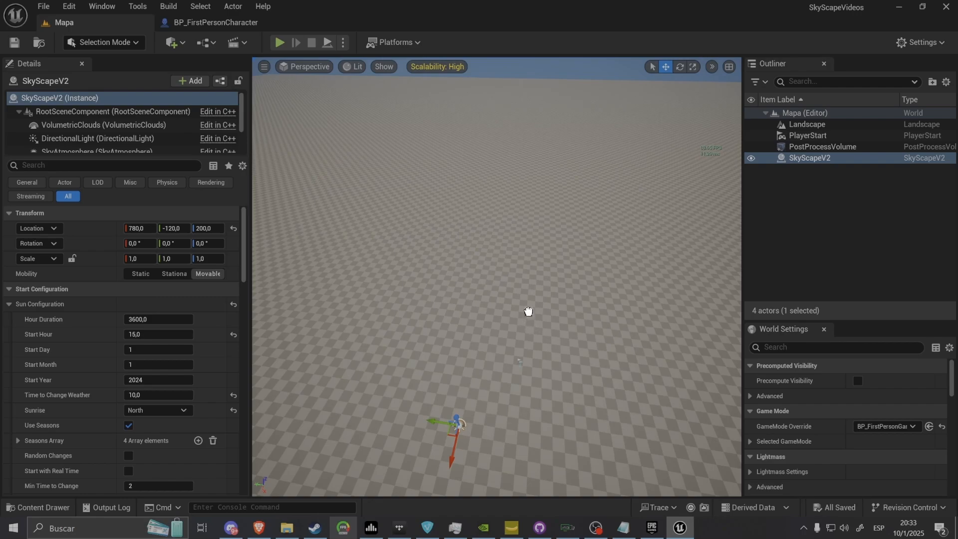
{"action": "left_click_drag", "start_coordinate": [528, 311], "coordinate": [526, 307]}
Place a Sphere shape on the landscape at about X 30, Y 660, Z 0
{"action": "left_click", "coordinate": [176, 43]}
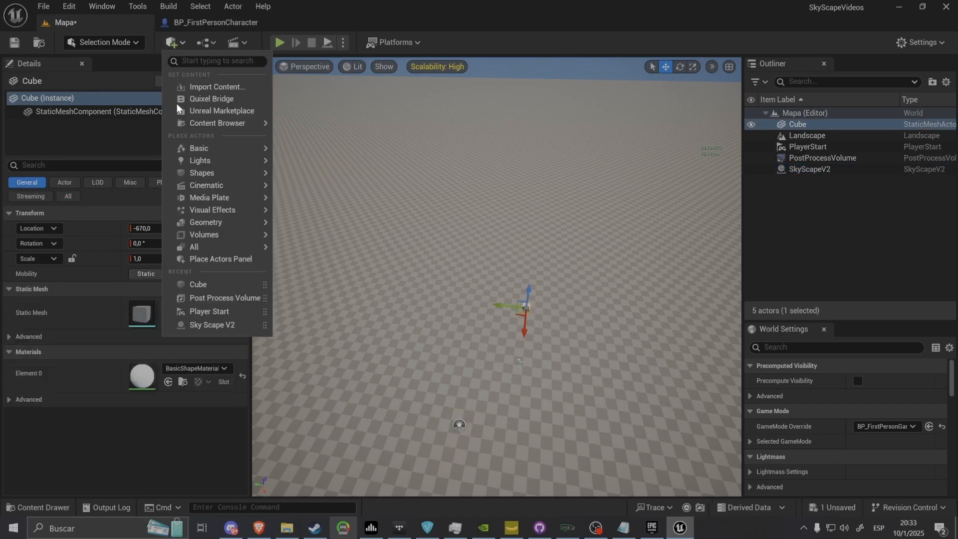
{"action": "mouse_move", "coordinate": [210, 172]}
{"action": "left_click_drag", "start_coordinate": [293, 188], "coordinate": [503, 335]}
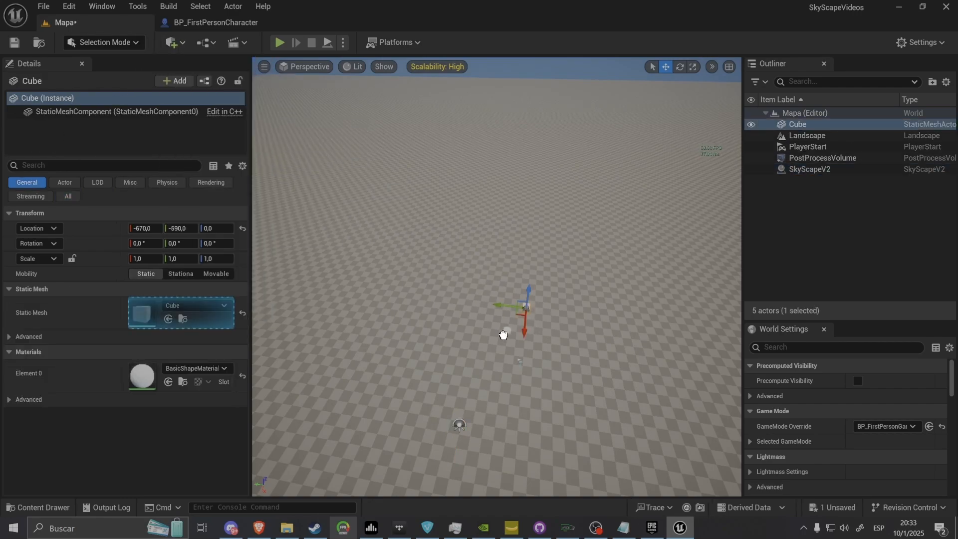
{"action": "left_click_drag", "start_coordinate": [429, 345], "coordinate": [409, 344]}
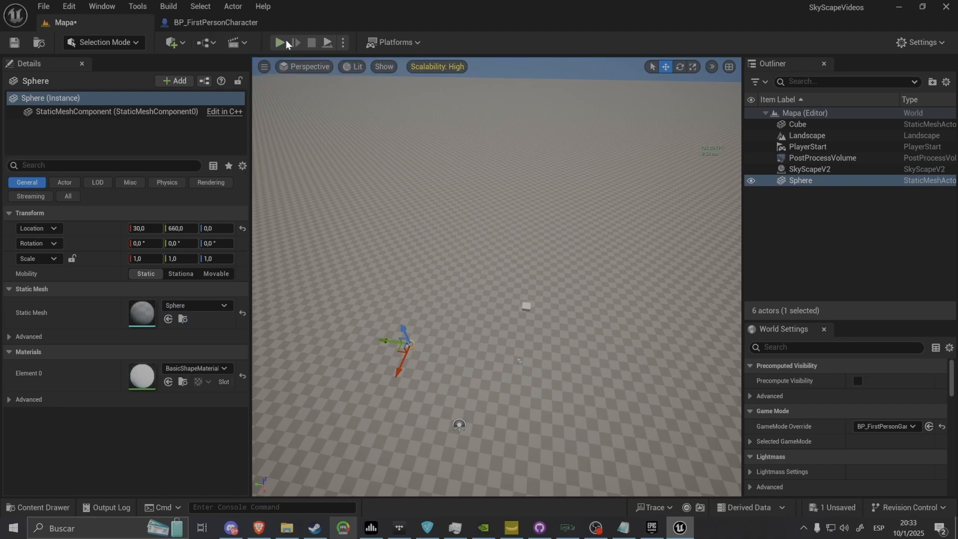
Play the level to check the sun and the cube's shadow with the North sunrise, and stop the session
{"action": "left_click", "coordinate": [283, 44]}
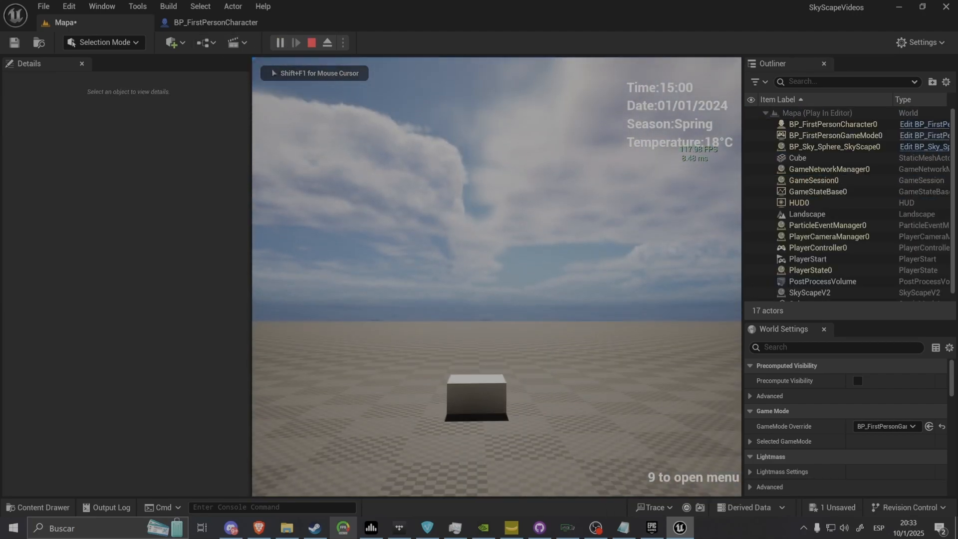
{"action": "key", "text": "shift+F1"}
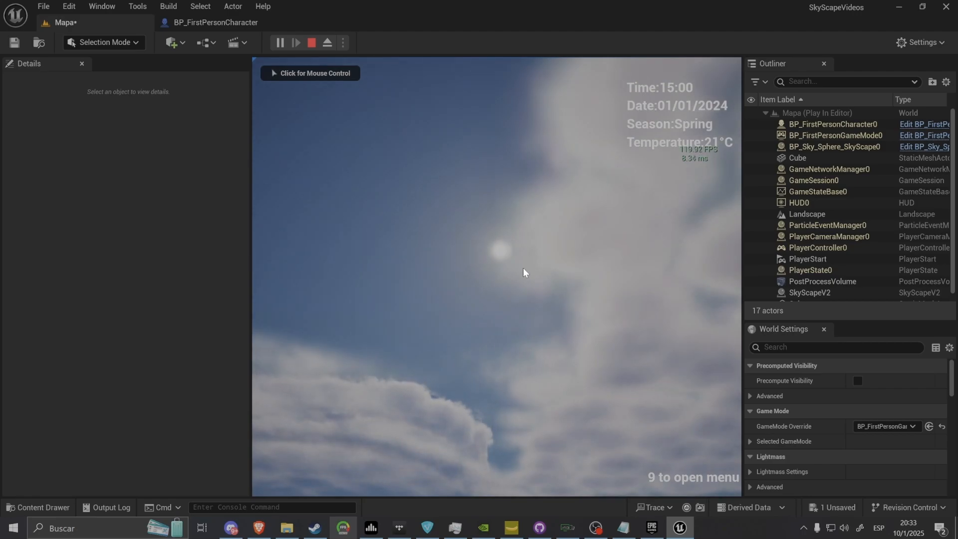
{"action": "key", "text": "Escape"}
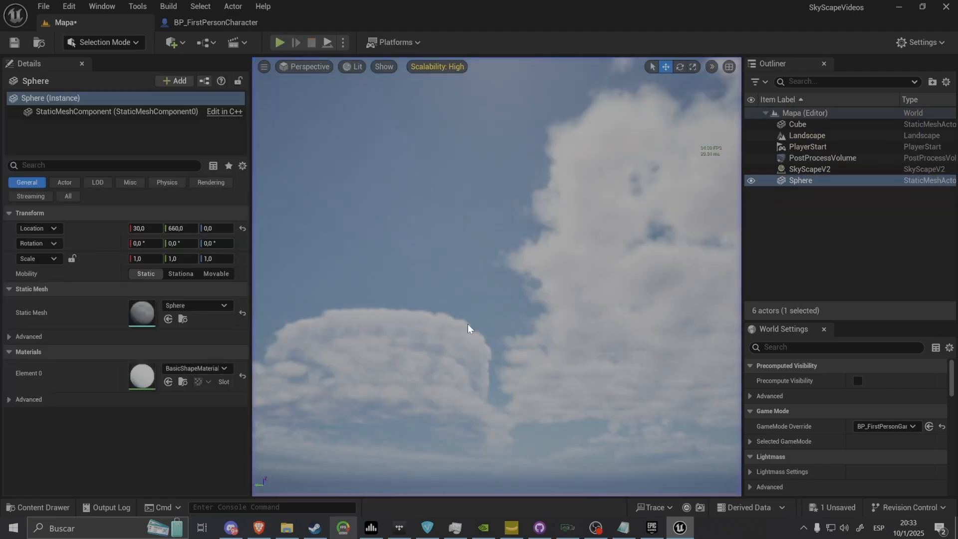
Set SkyScapeV2's Sunrise to South and save the Mapa level
{"action": "left_click", "coordinate": [816, 159]}
{"action": "left_click", "coordinate": [809, 170]}
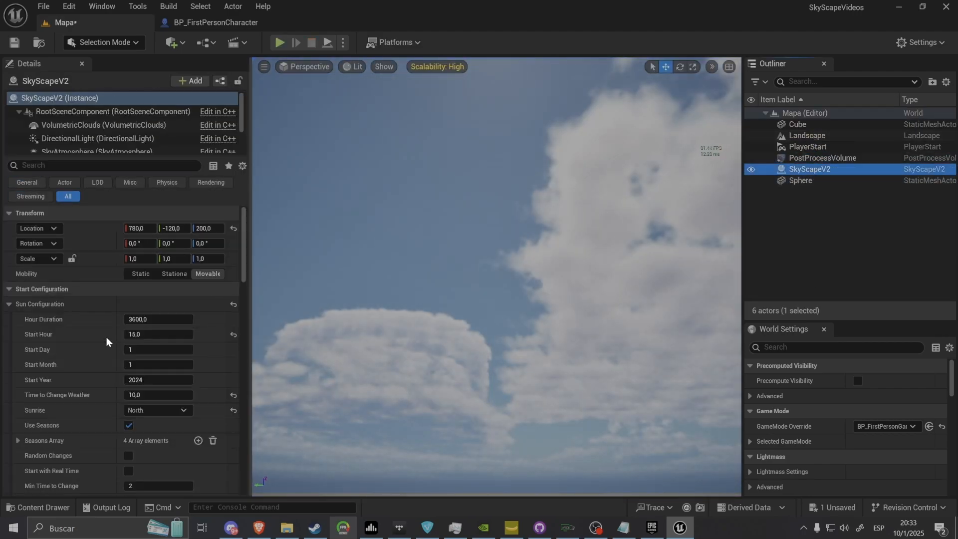
{"action": "left_click", "coordinate": [142, 410]}
{"action": "left_click", "coordinate": [142, 451]}
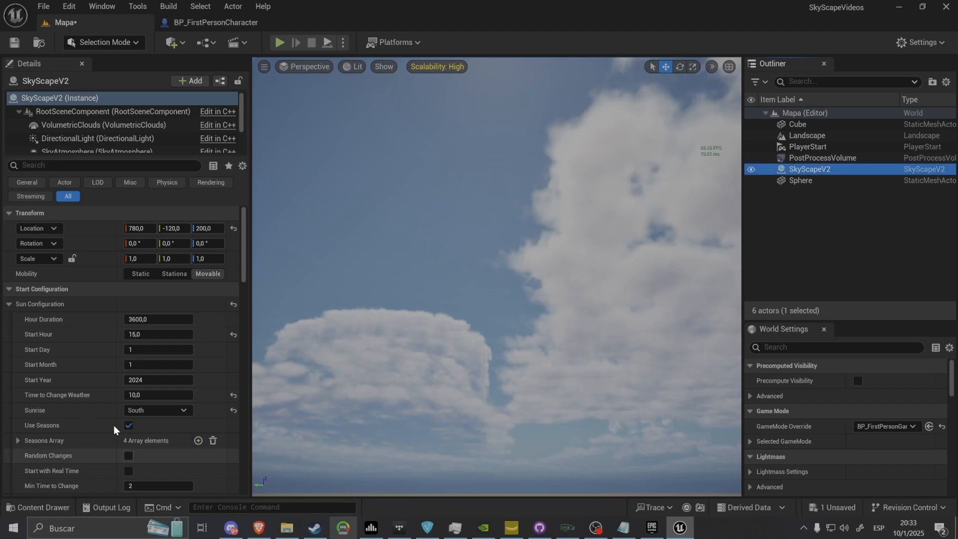
{"action": "left_click", "coordinate": [14, 42]}
Play the level to inspect the sun's position and the lighting on the shapes with the South sunrise, and stop the session
{"action": "left_click", "coordinate": [280, 42]}
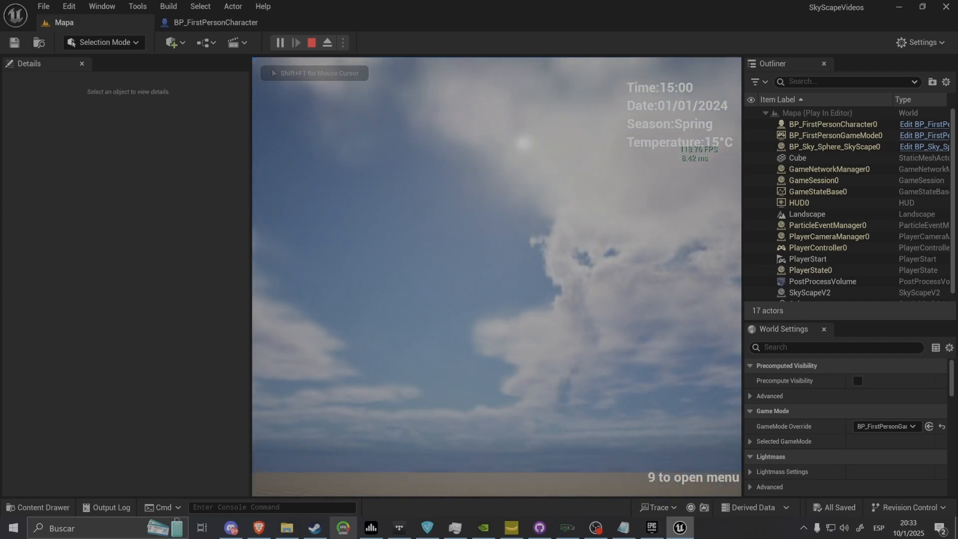
{"action": "key", "text": "shift+F1"}
{"action": "left_click", "coordinate": [471, 424]}
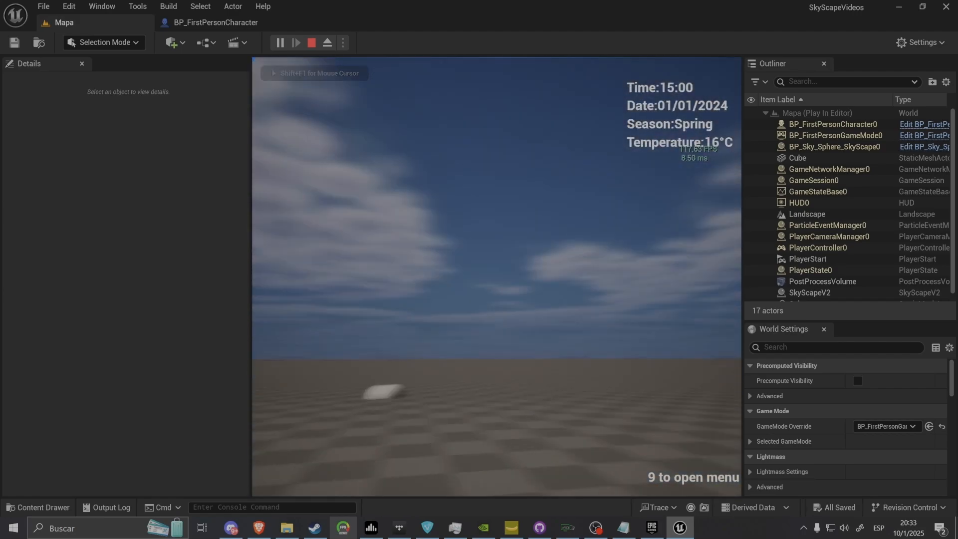
{"action": "key", "text": "shift+F1"}
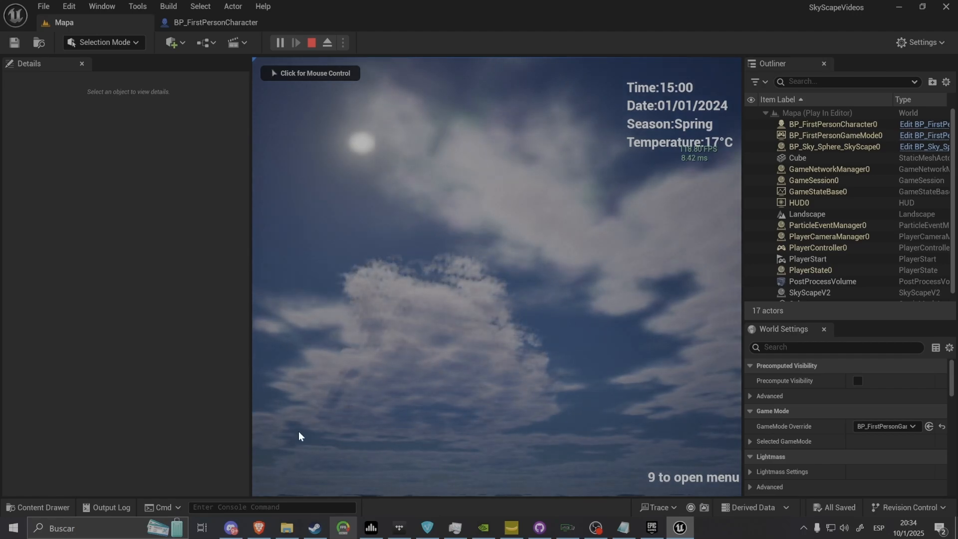
{"action": "left_click", "coordinate": [430, 246]}
{"action": "key", "text": "Escape"}
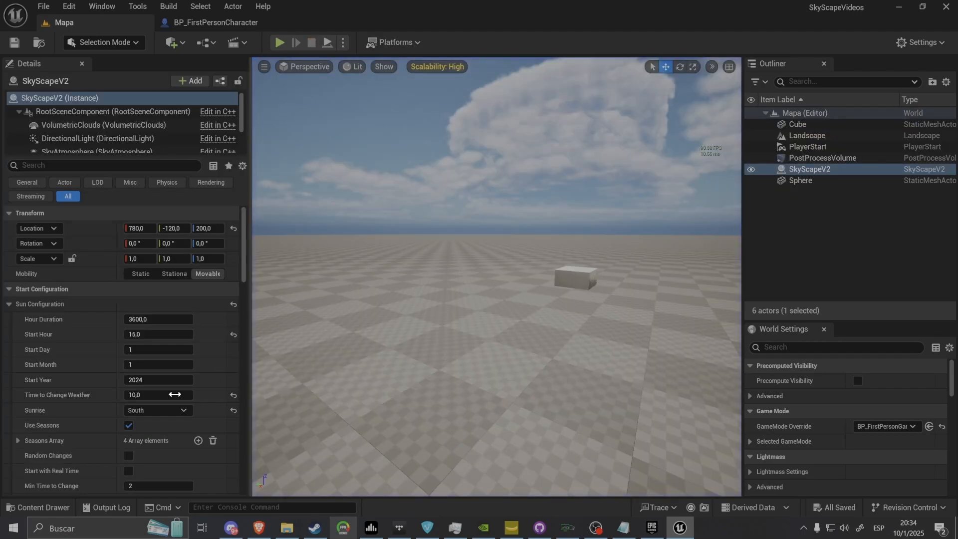
Set SkyScapeV2's Sunrise to West and play-test the level briefly
{"action": "scroll", "coordinate": [119, 430], "scroll_direction": "down", "scroll_amount": 3}
{"action": "left_click", "coordinate": [169, 320]}
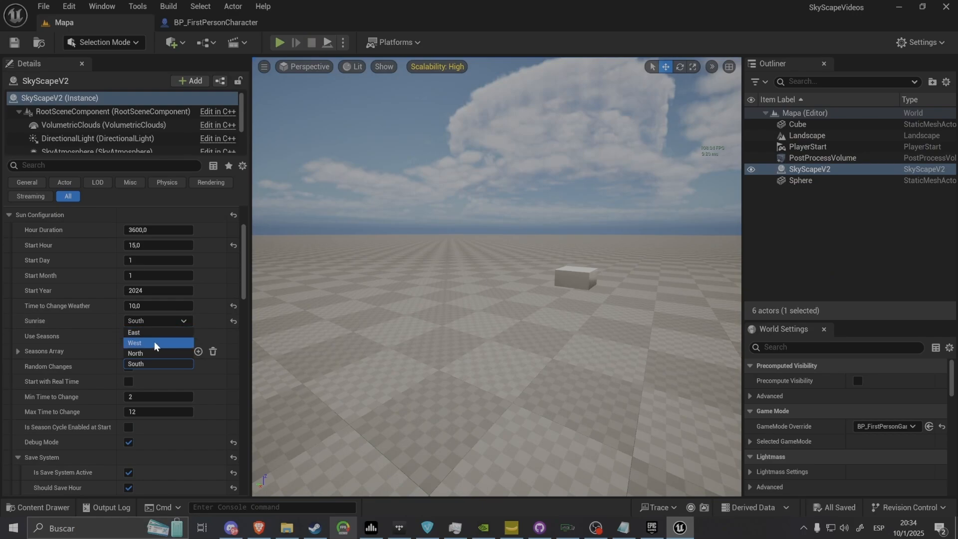
{"action": "left_click", "coordinate": [155, 343]}
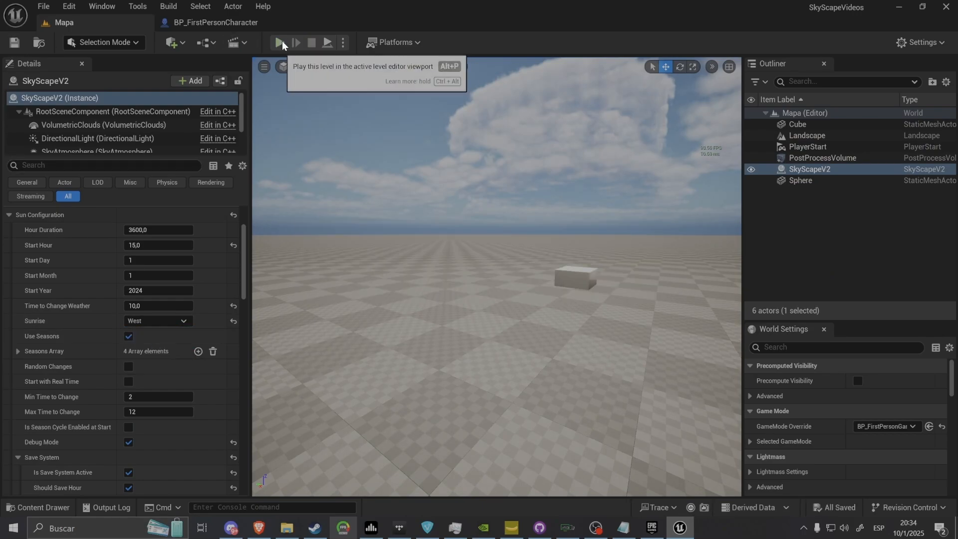
{"action": "left_click", "coordinate": [282, 42]}
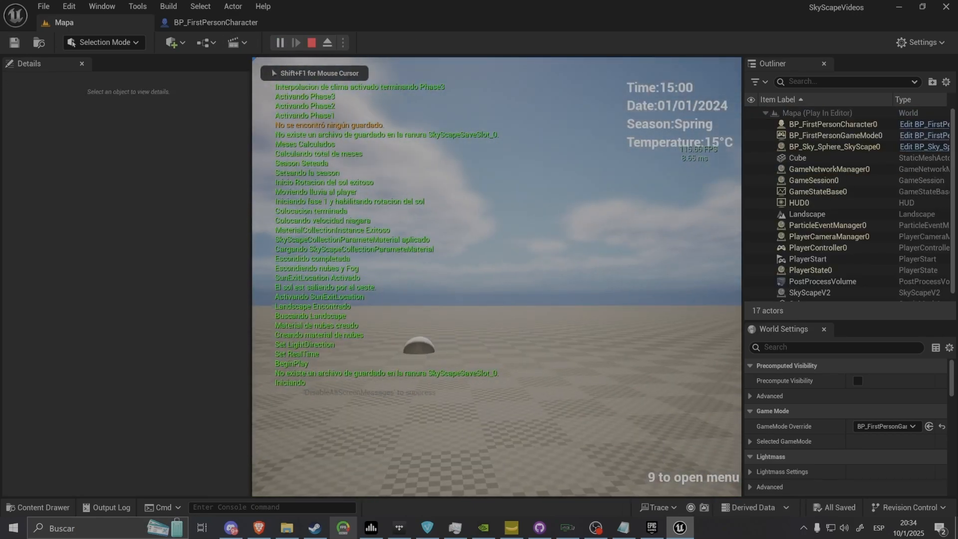
{"action": "key", "text": "Escape"}
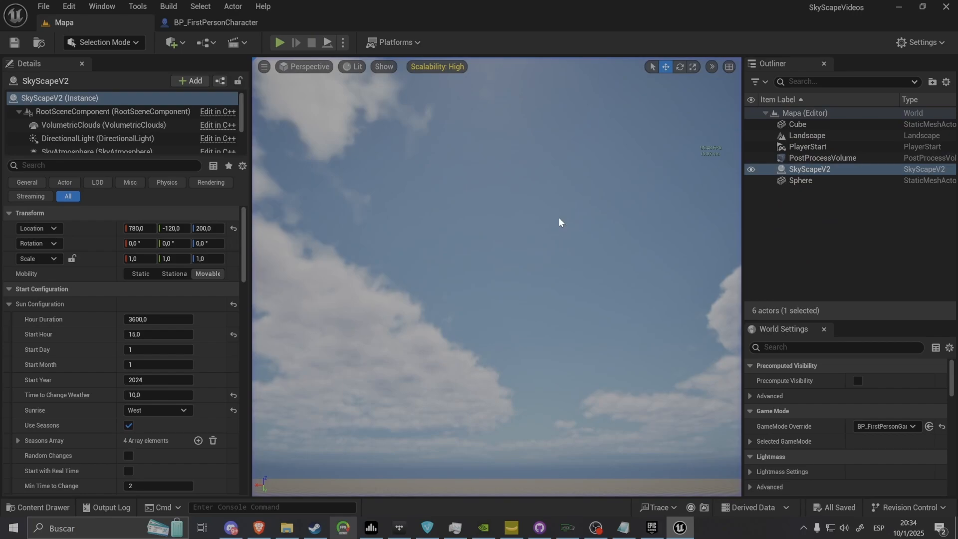
Set SkyScapeV2's Sunrise back to East, play the level to check the sun and shadows, and stop the session
{"action": "left_click", "coordinate": [146, 410]}
{"action": "left_click", "coordinate": [146, 423]}
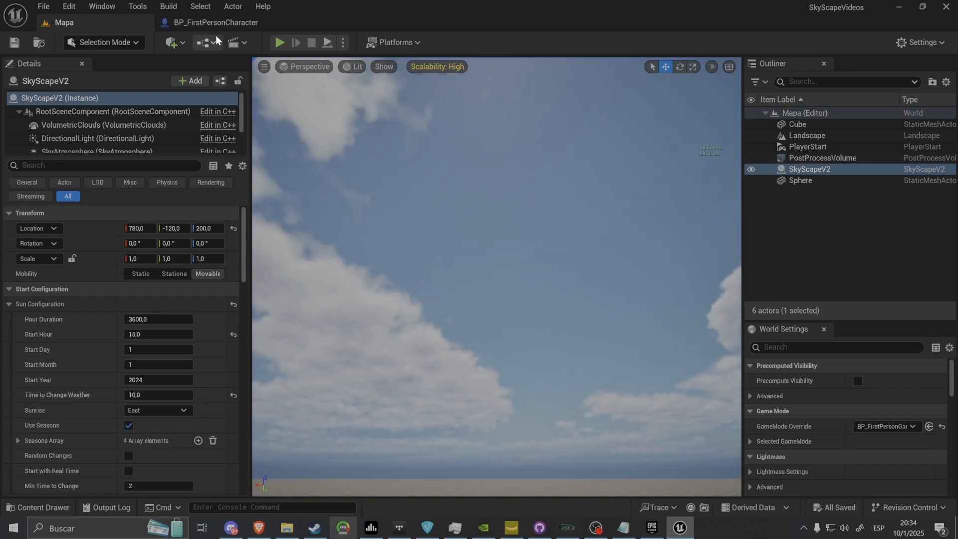
{"action": "left_click", "coordinate": [280, 43]}
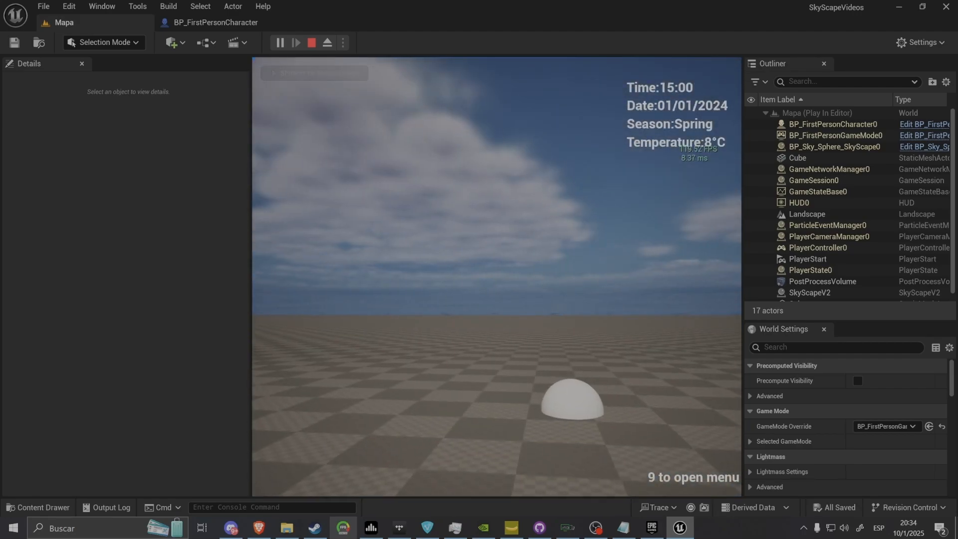
{"action": "key", "text": "Escape"}
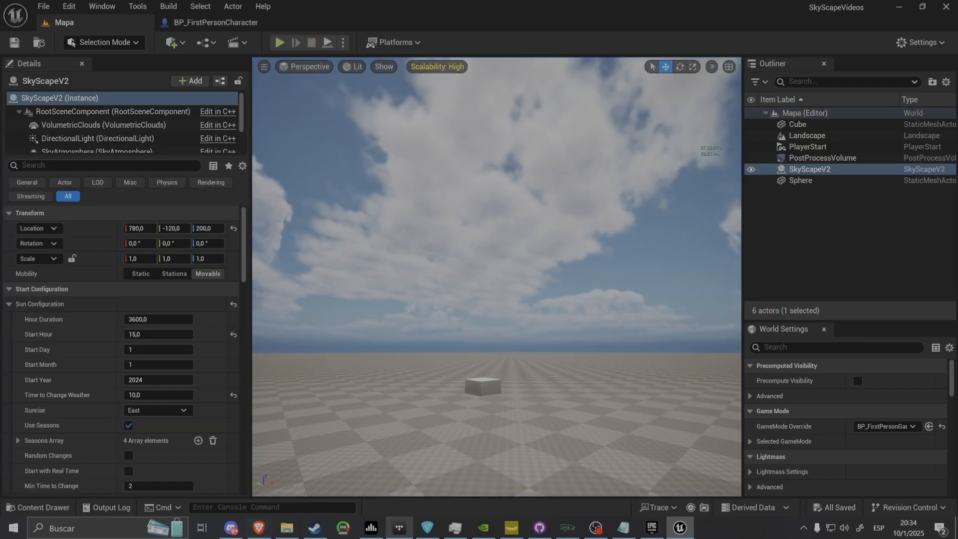